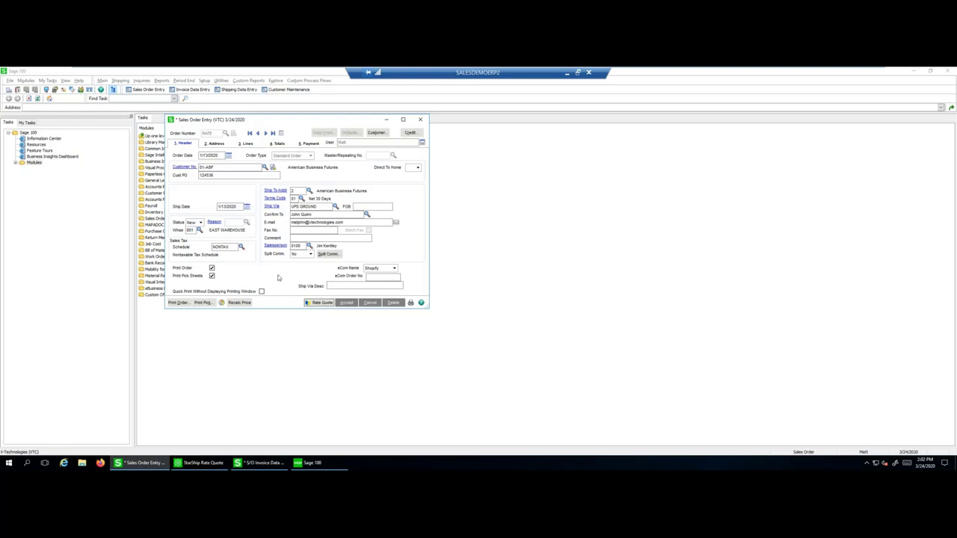
Open a rate quote for the sales order and change the single package's packaging to Large
click(323, 303)
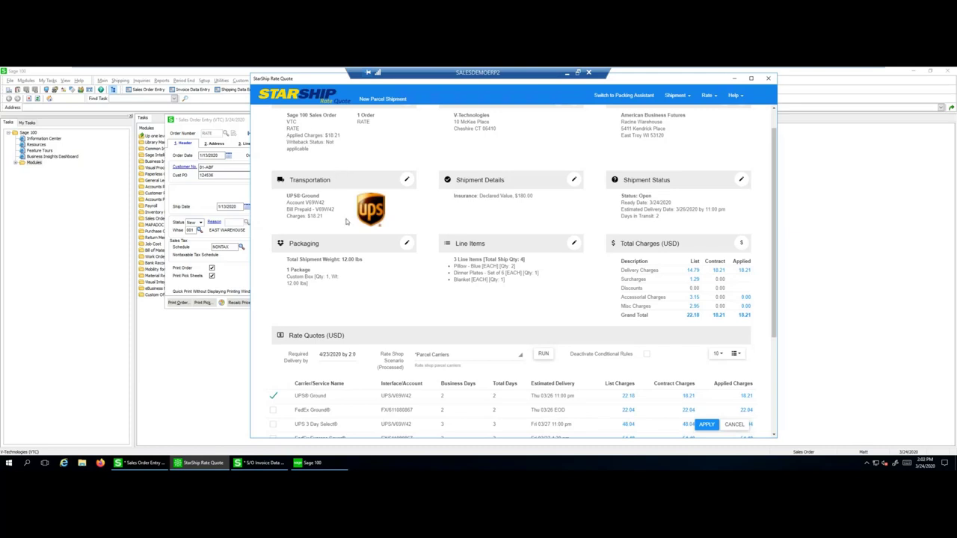
scroll(576, 182, up, 1)
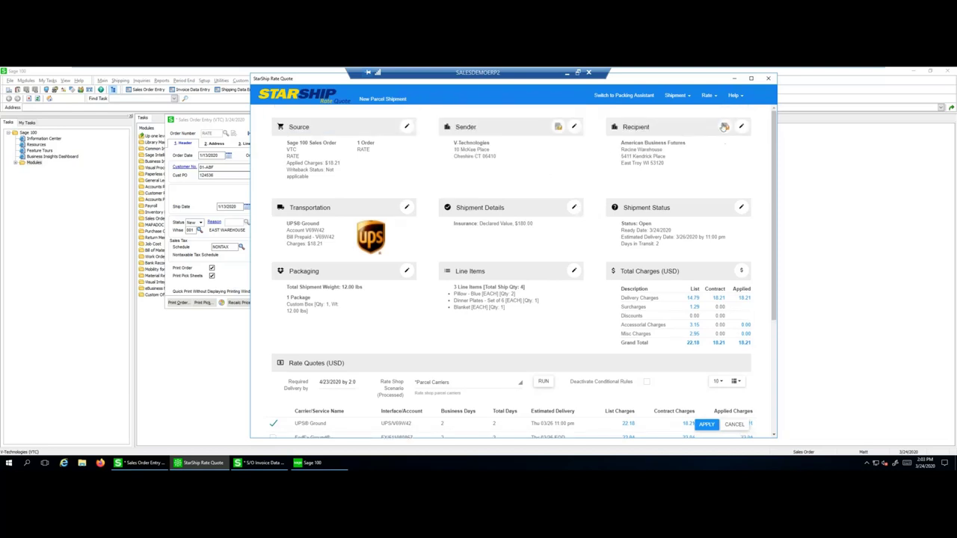
click(407, 271)
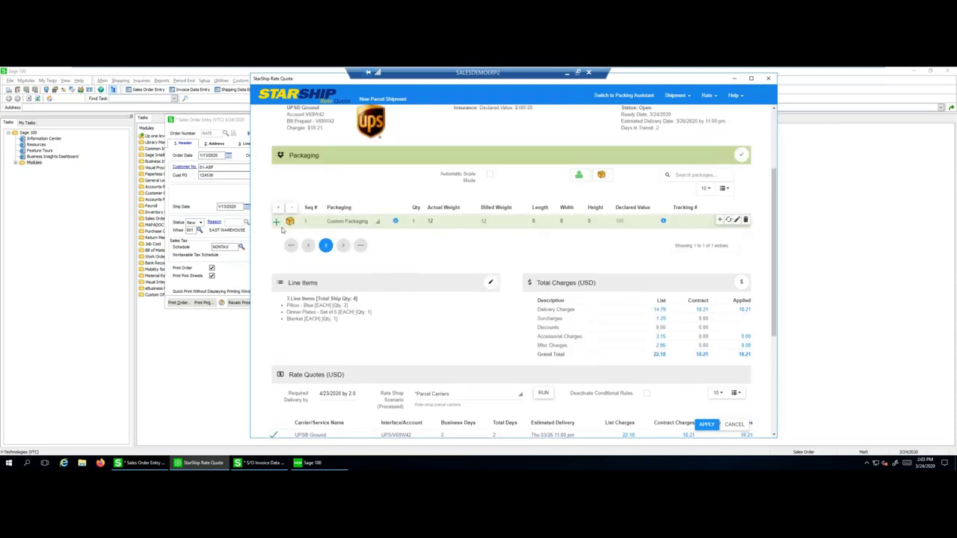
click(277, 222)
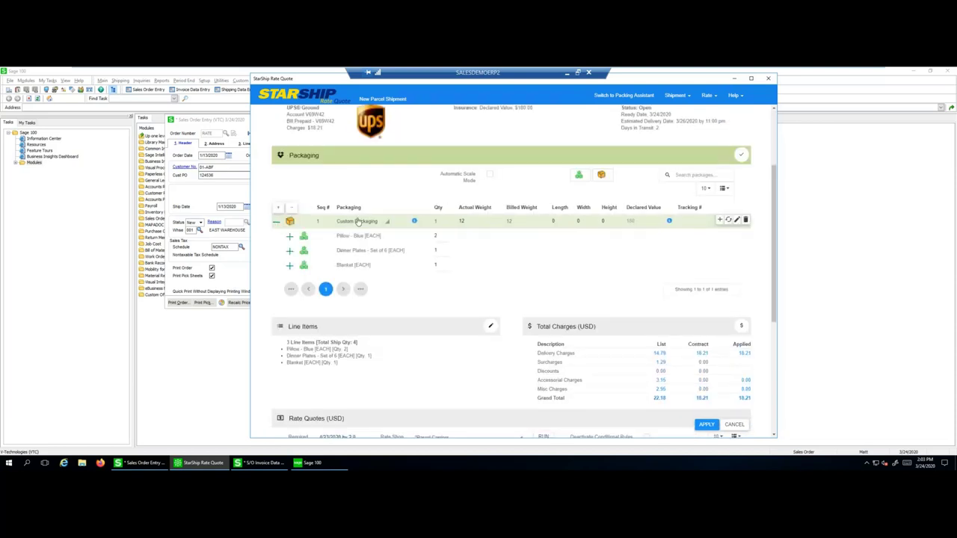
click(359, 222)
scroll(367, 312, down, 5)
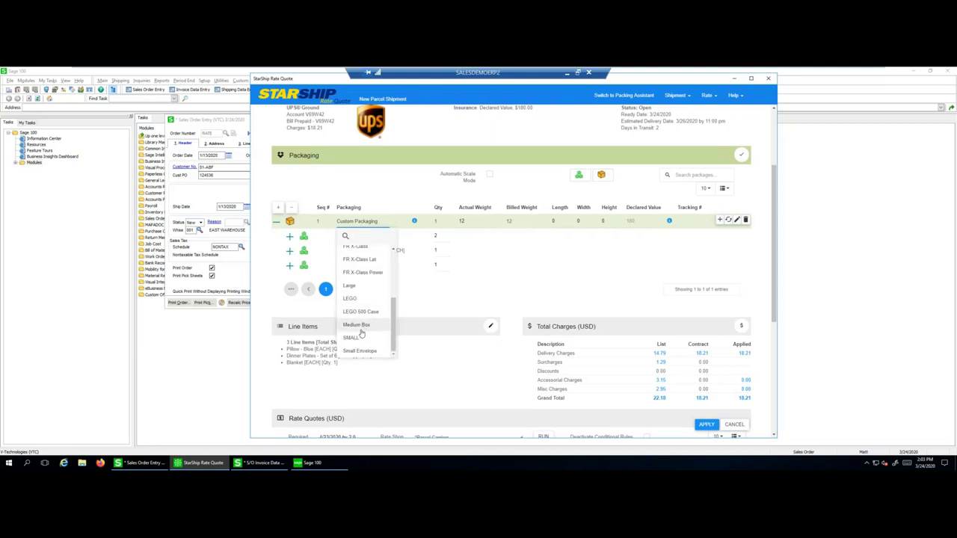
click(356, 307)
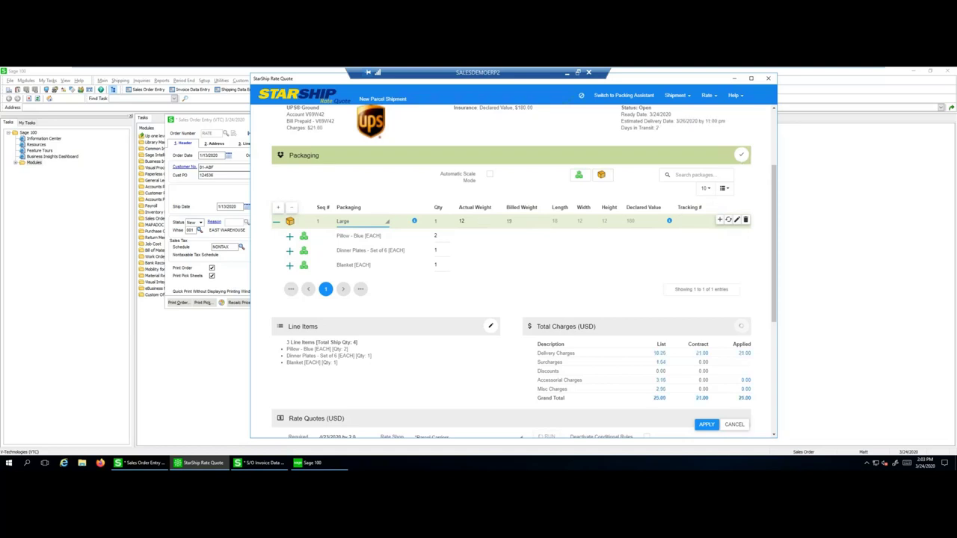
Review the carrier rate quotes and return to the StarShip sales orders list in the browser
scroll(517, 305, down, 5)
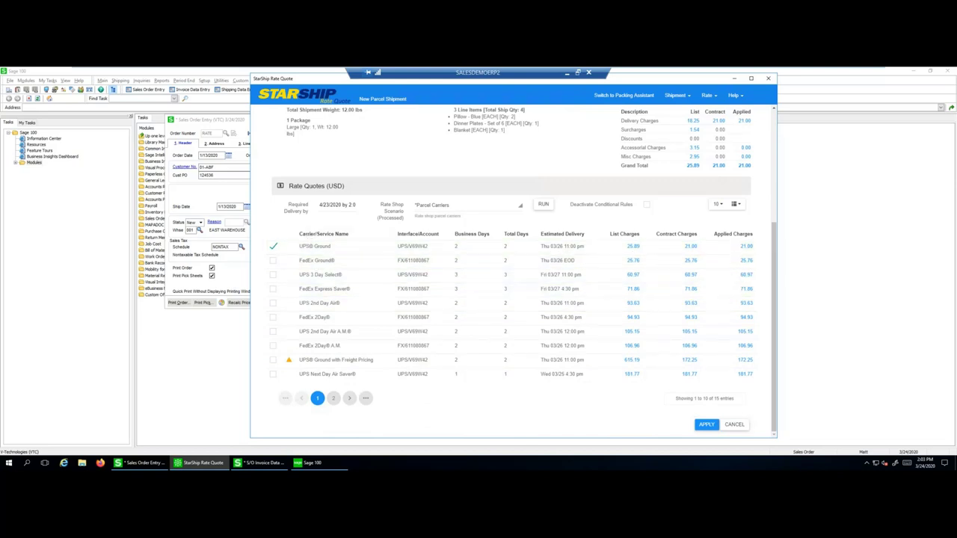
scroll(377, 305, up, 5)
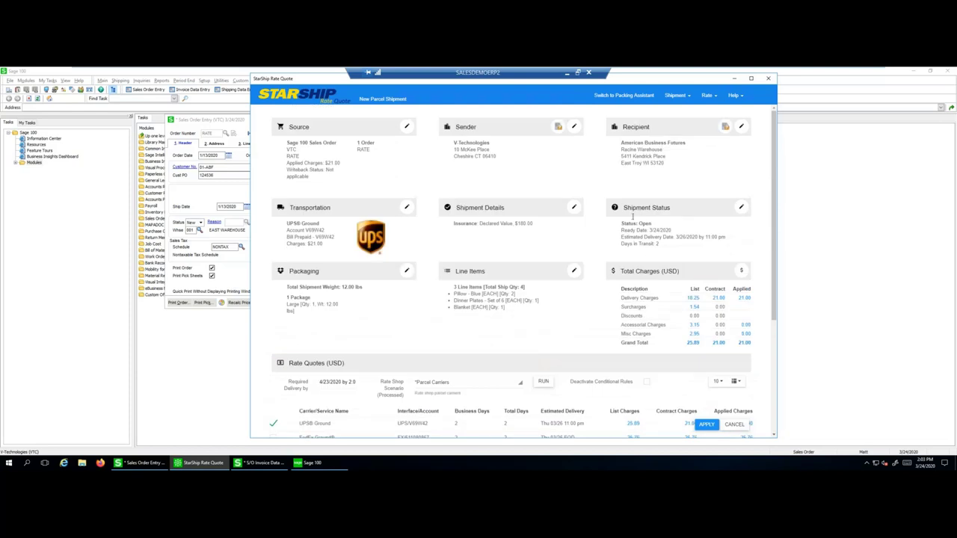
click(768, 77)
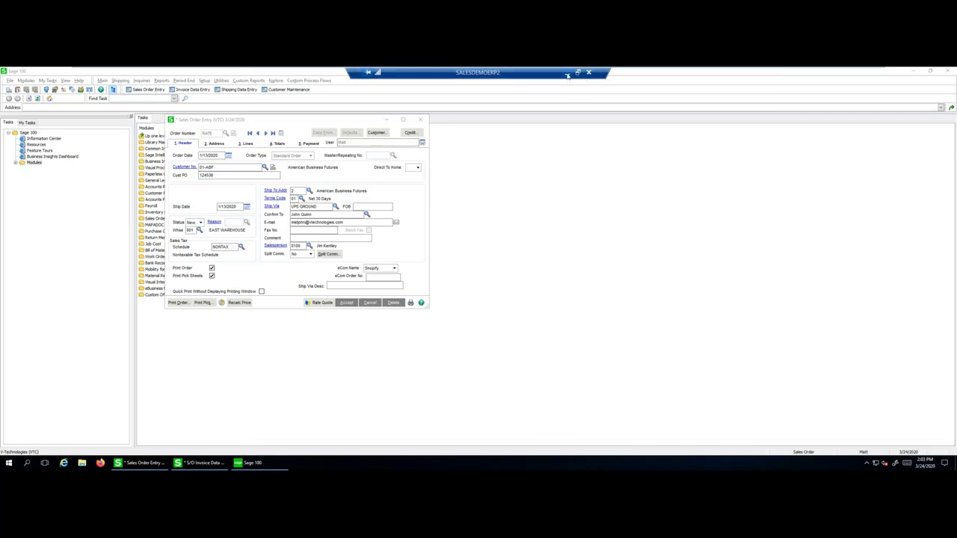
click(568, 72)
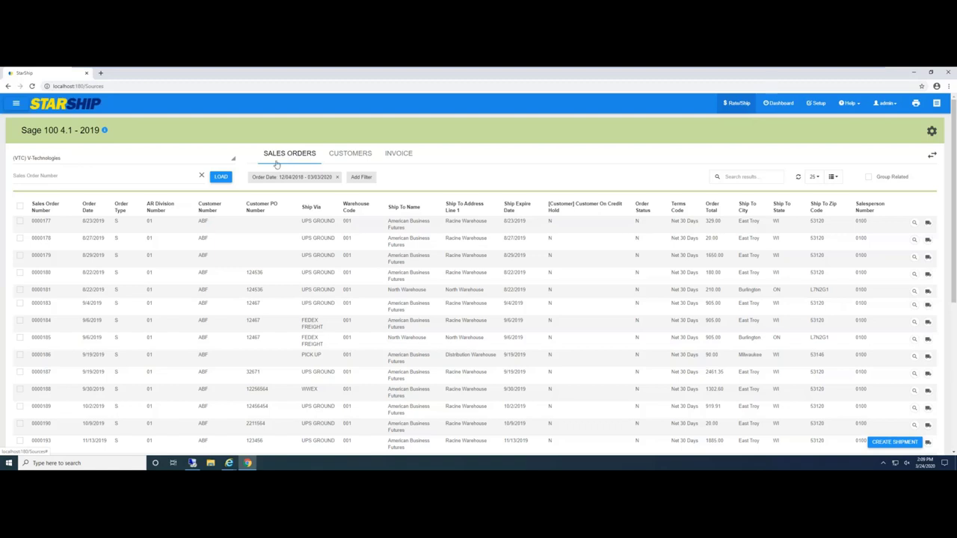
Look through the fields available for filtering the sales orders list, adding no filter
click(38, 176)
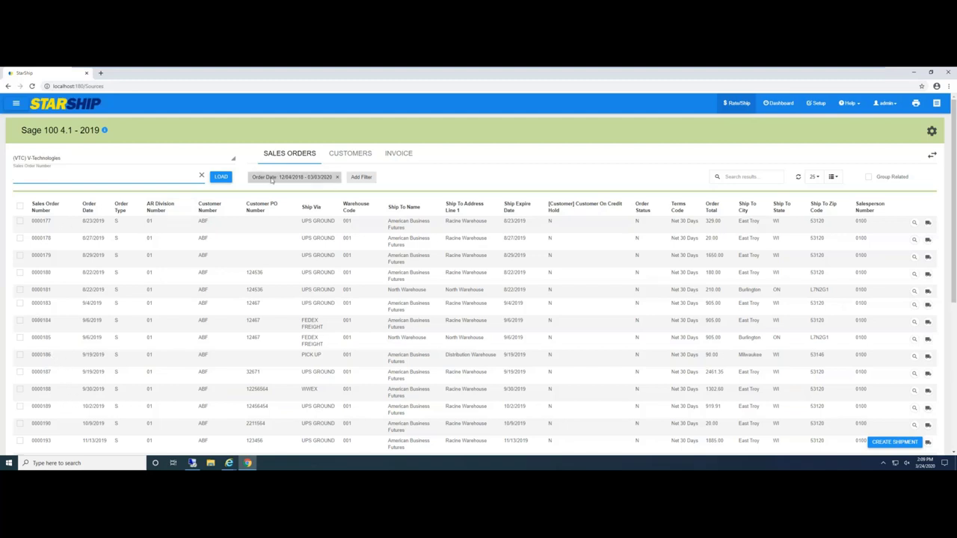
click(361, 177)
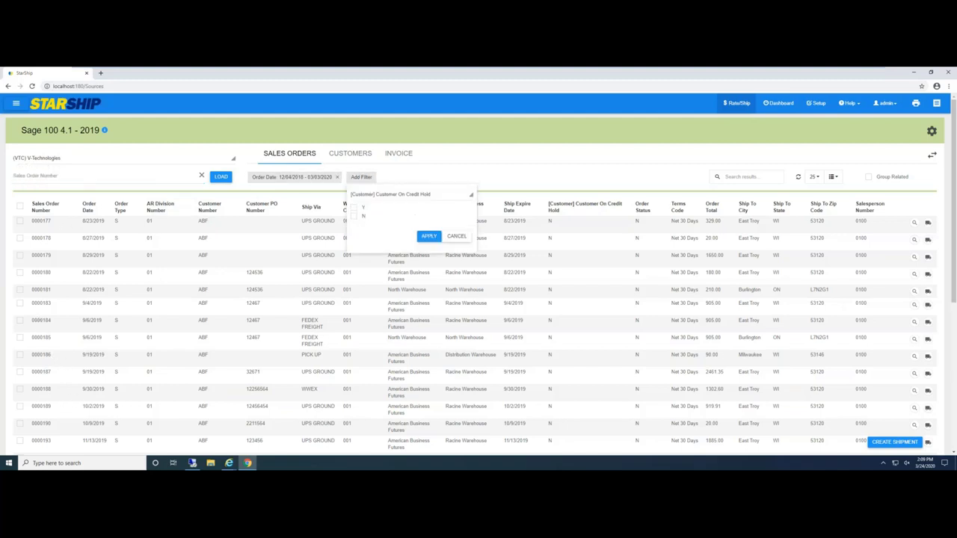
click(470, 197)
scroll(411, 258, down, 3)
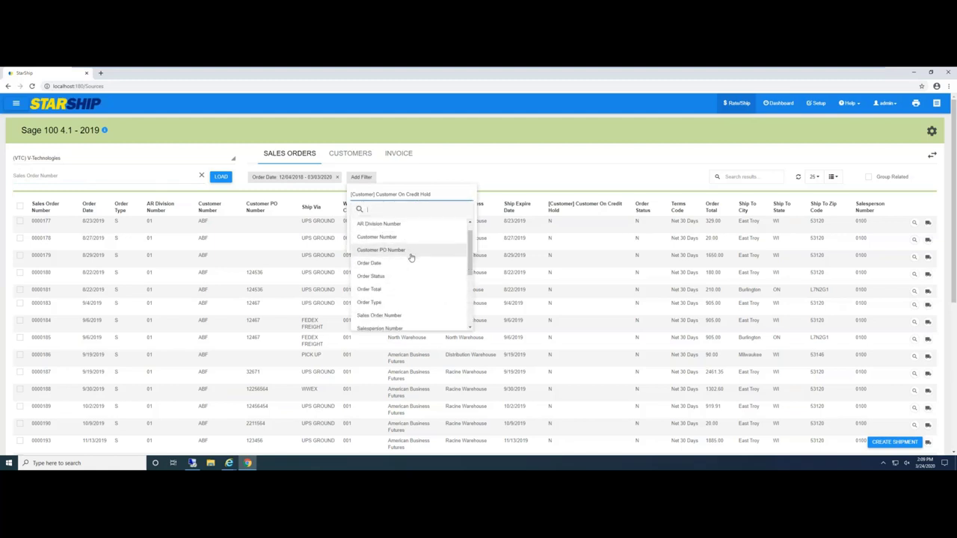
scroll(411, 262, down, 4)
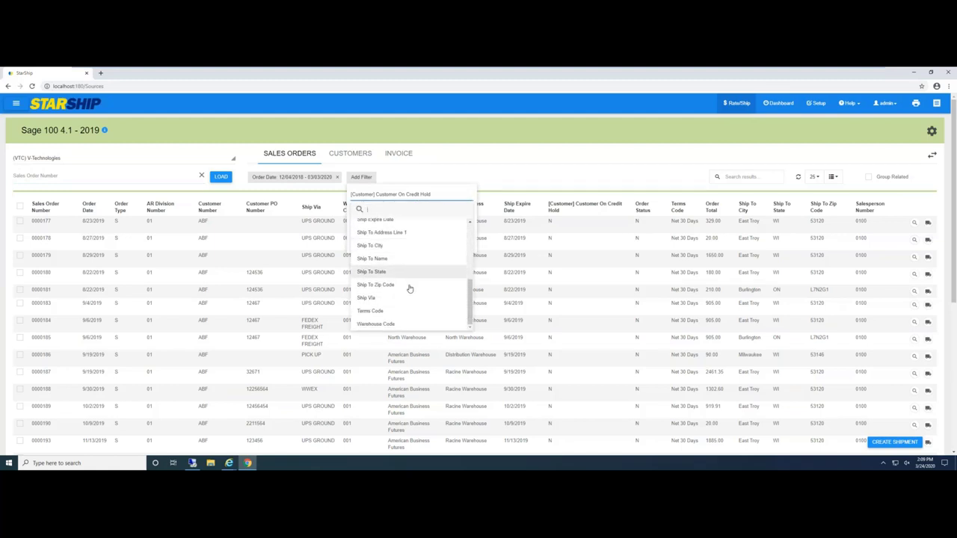
scroll(409, 302, down, 1)
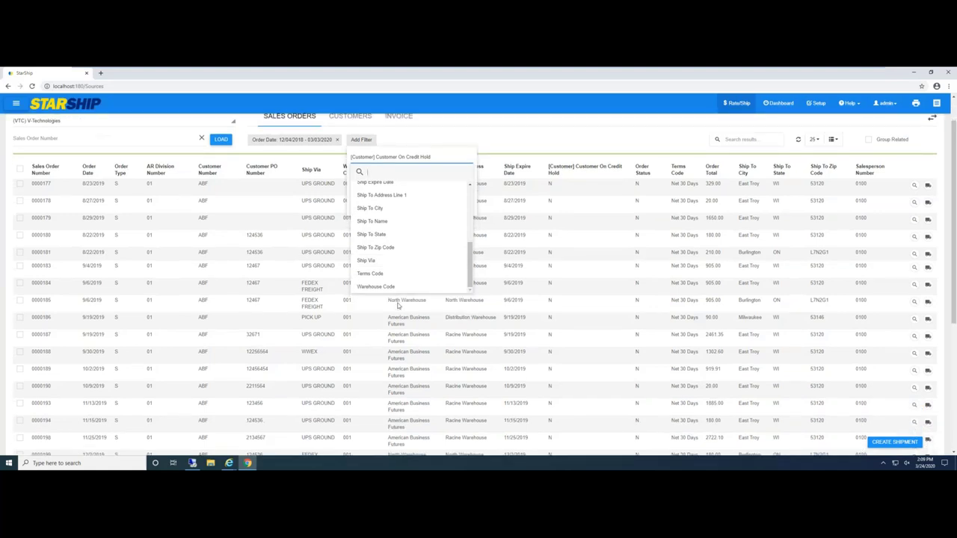
scroll(400, 280, up, 7)
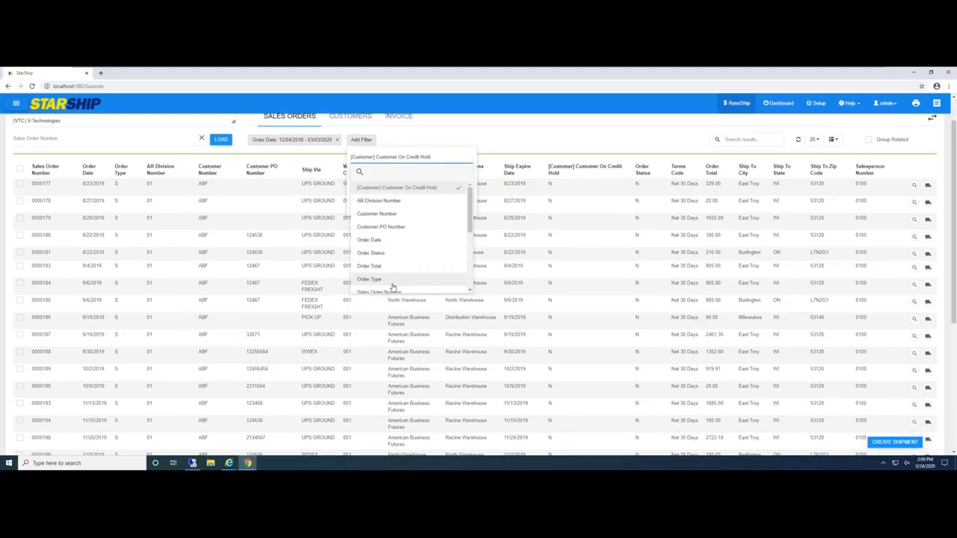
scroll(392, 283, up, 1)
click(466, 179)
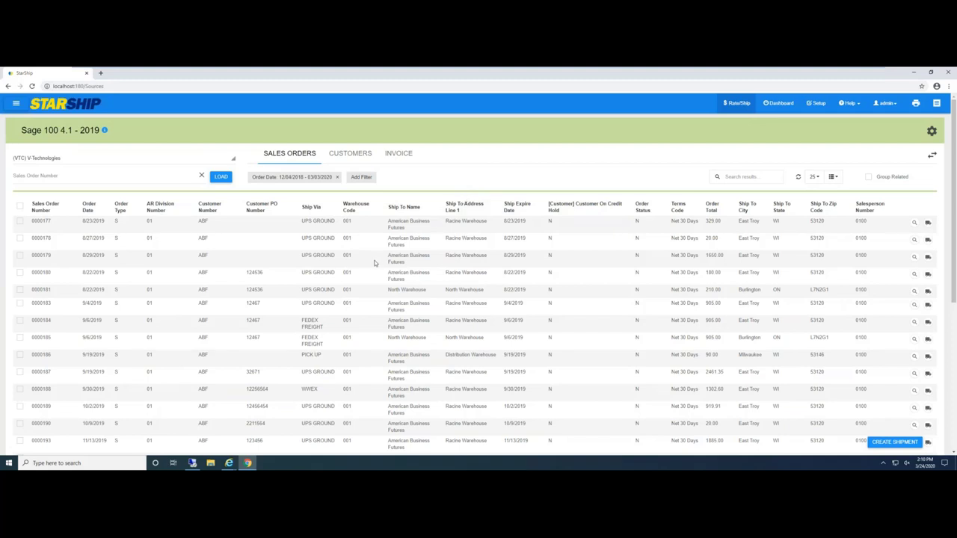
Group related sales orders to try selecting those for the North Warehouse in Burlington, and restore the ungrouped list
click(868, 179)
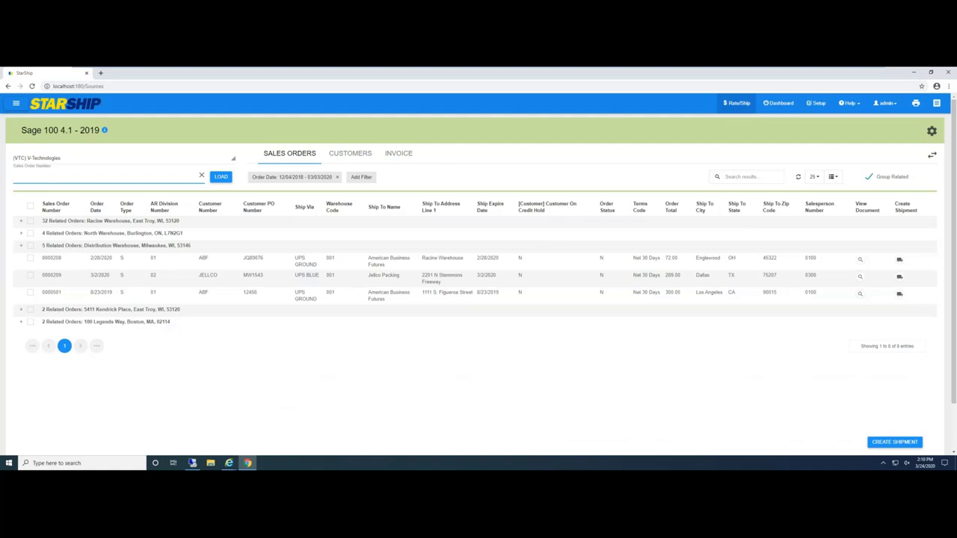
click(22, 235)
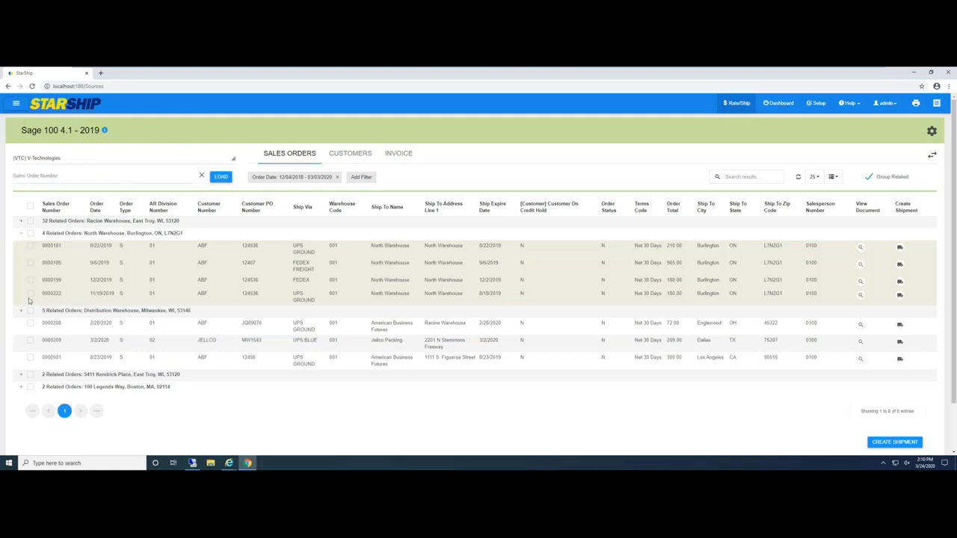
click(30, 235)
click(30, 245)
click(31, 233)
click(31, 233)
click(21, 234)
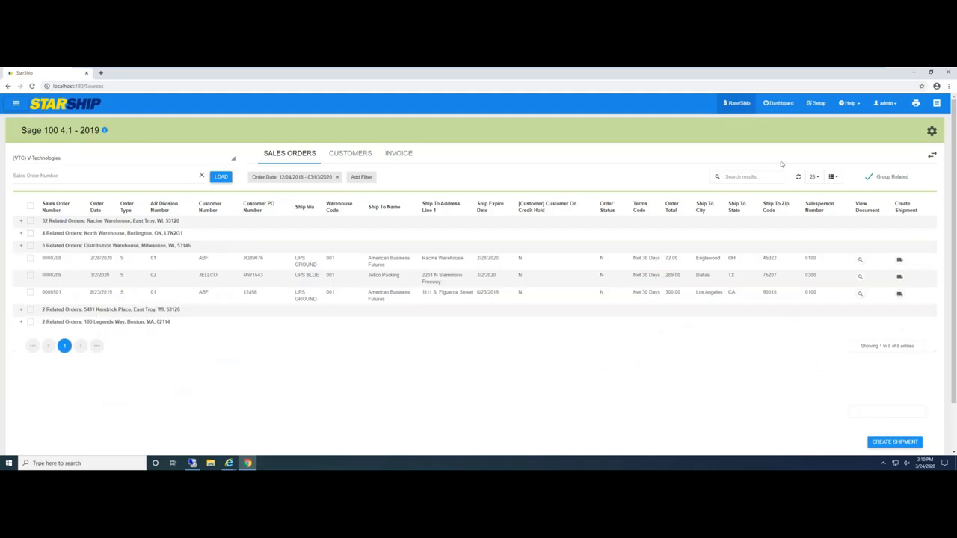
click(868, 179)
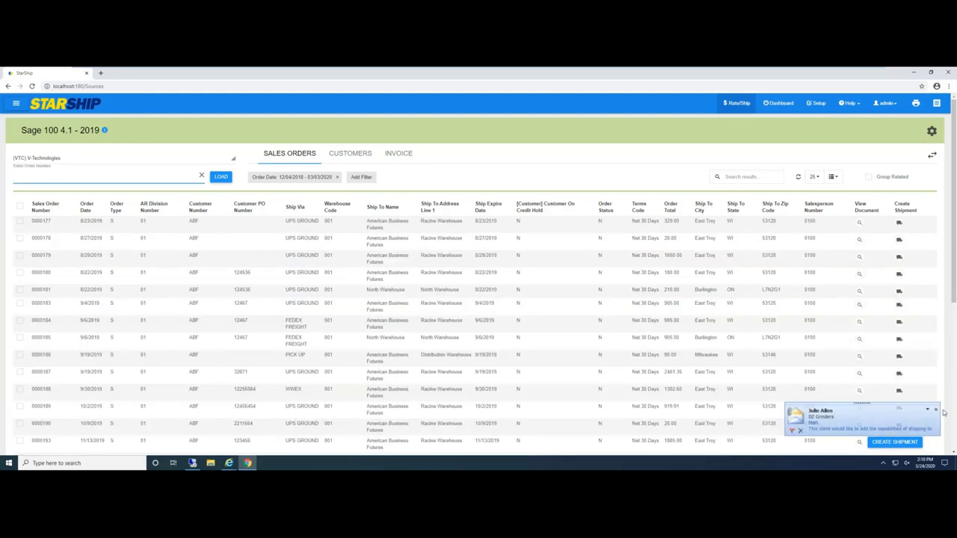
Sort the sales orders by Sales Order Number in descending order and check which columns can be shown
click(45, 208)
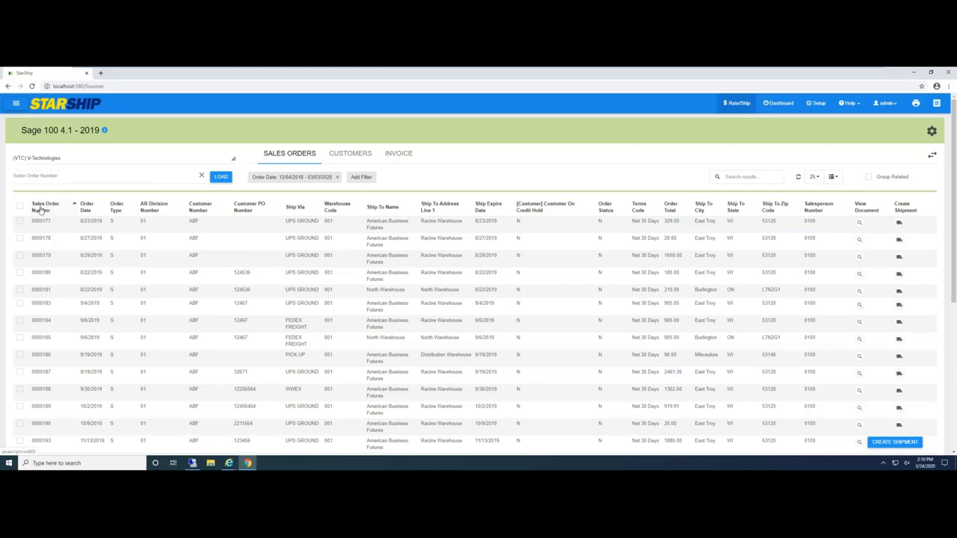
click(39, 212)
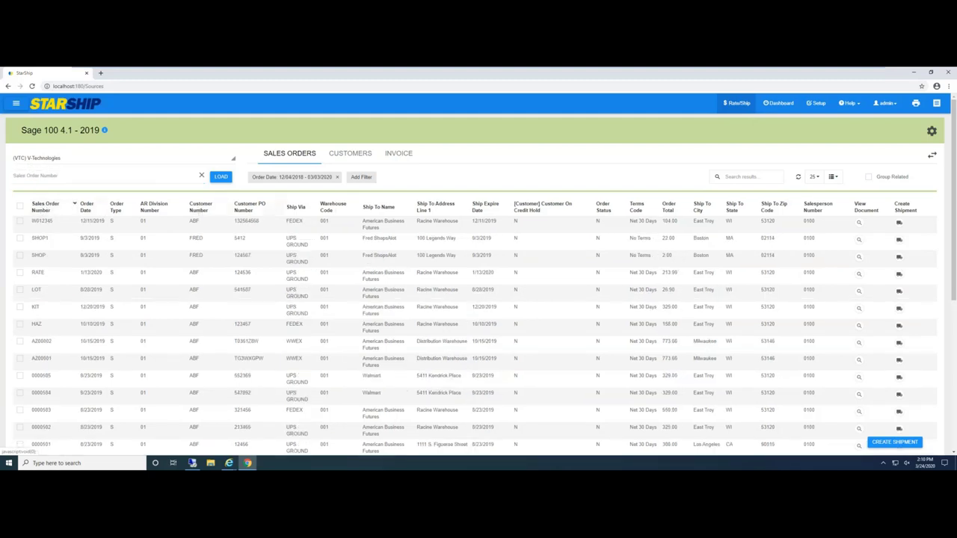
click(836, 180)
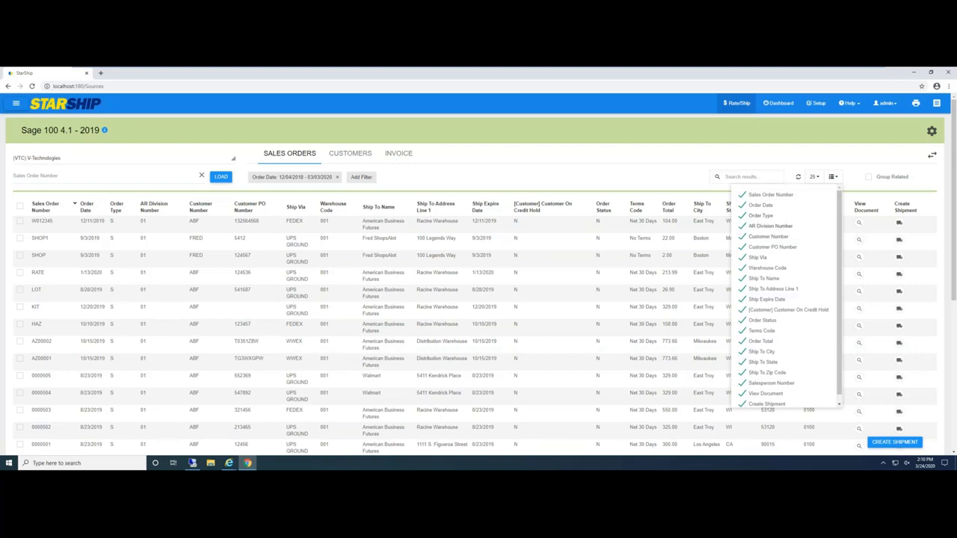
scroll(841, 381, down, 2)
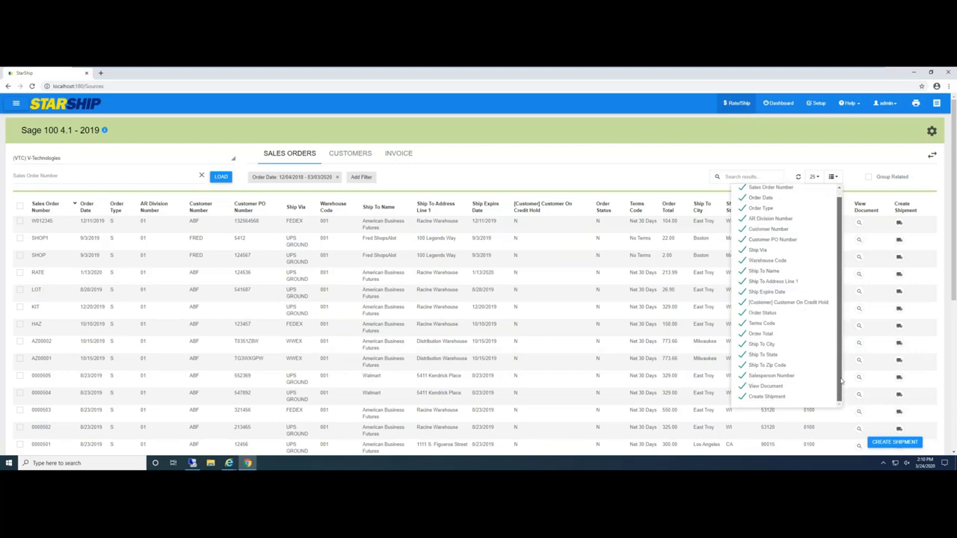
scroll(839, 313, up, 1)
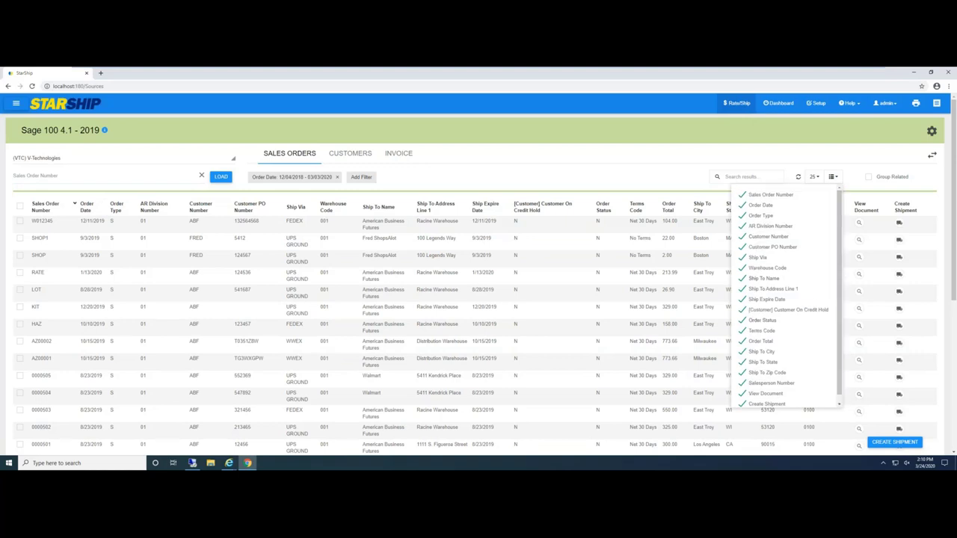
click(608, 199)
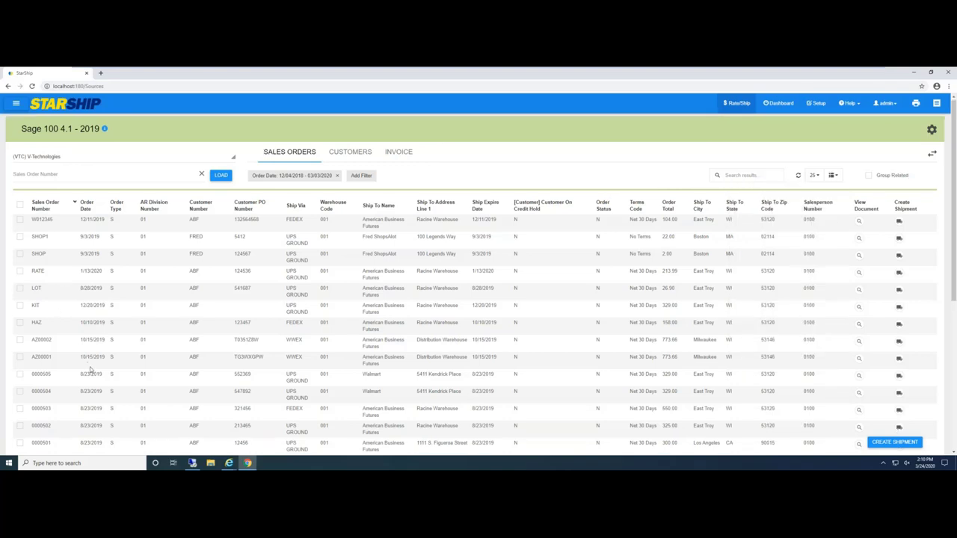
Create a shipment from the North Warehouse sales order for Burlington, ON, dated 11/19/2019
scroll(90, 369, down, 5)
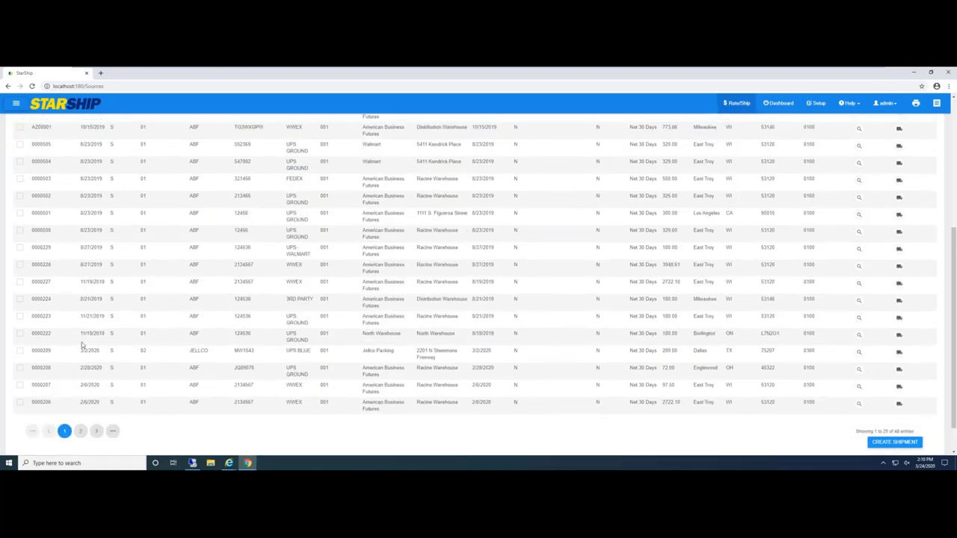
scroll(82, 352, up, 5)
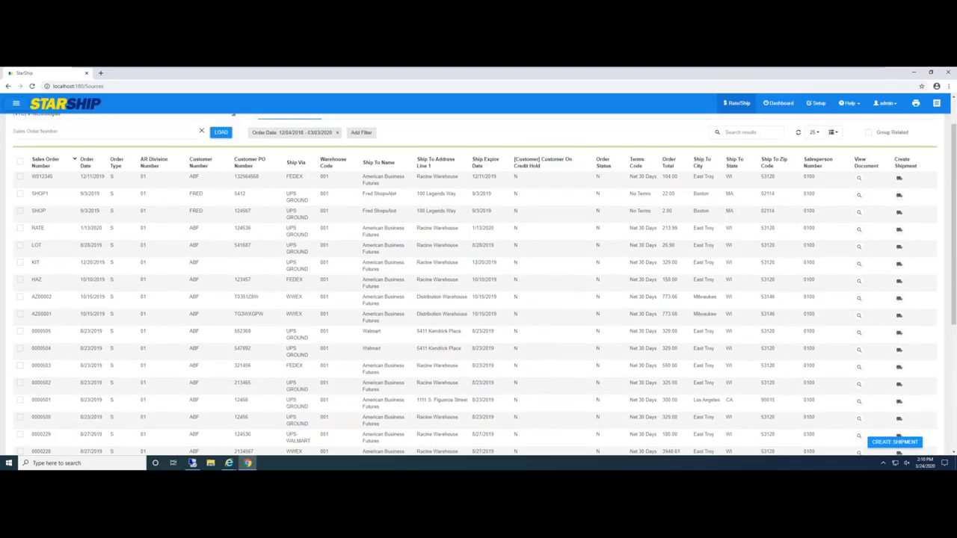
scroll(23, 385, down, 1)
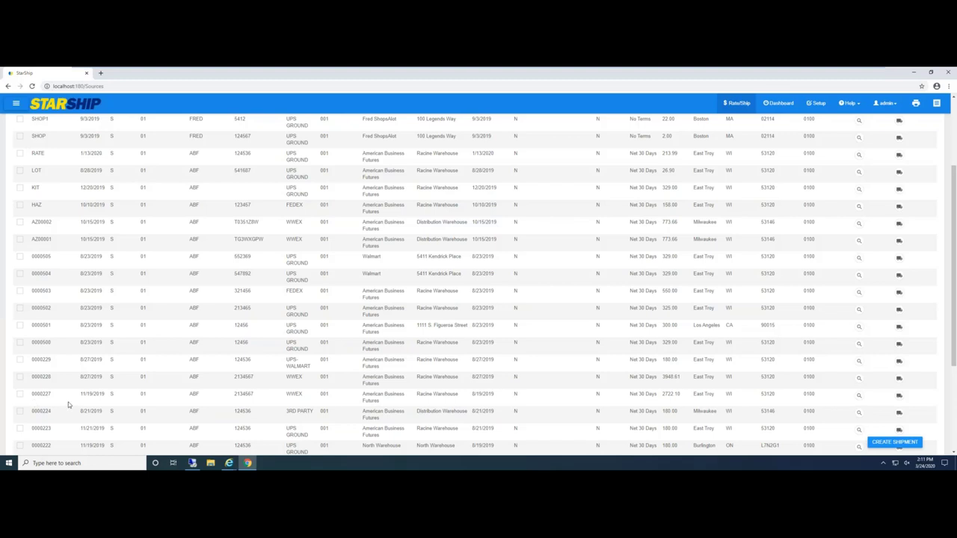
scroll(238, 421, down, 1)
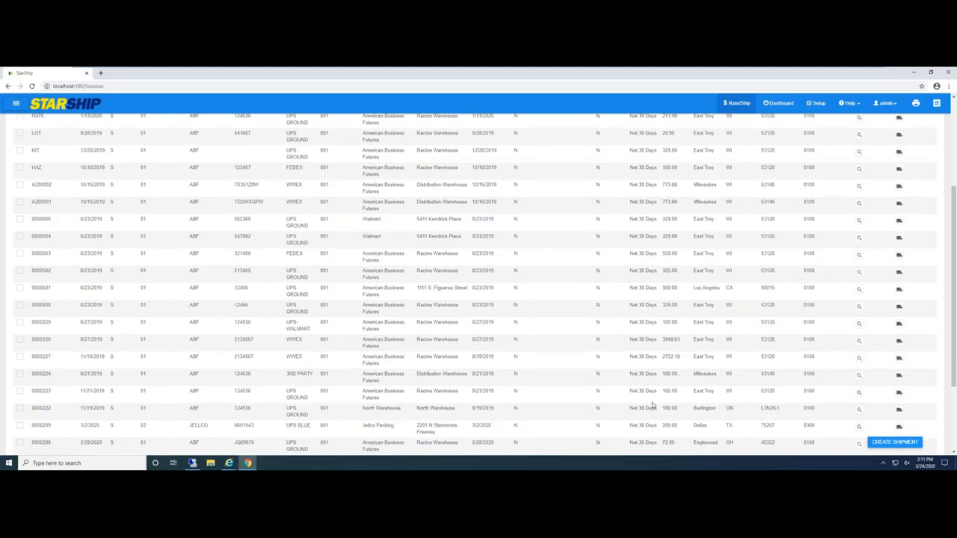
click(899, 411)
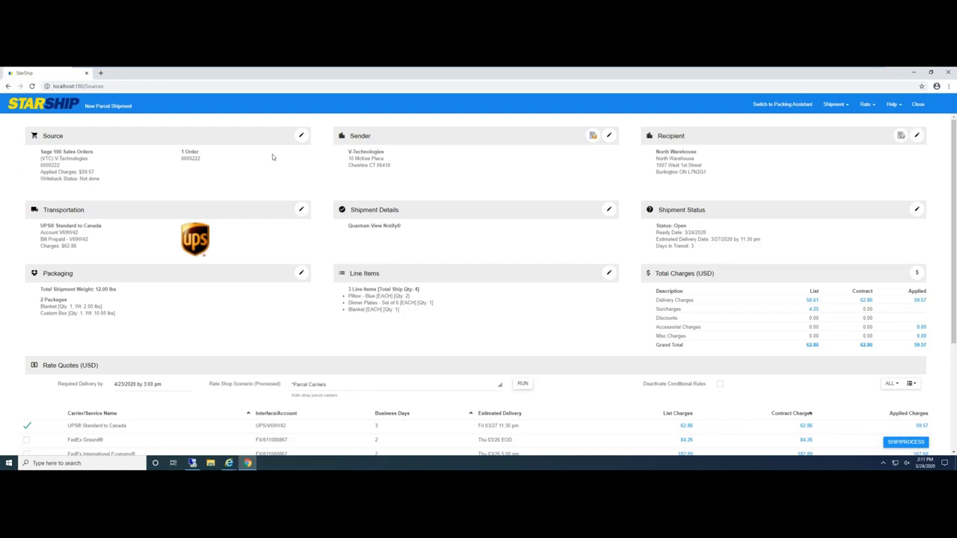
Edit the shipment's sender and set its Address ID to Walmart
click(610, 136)
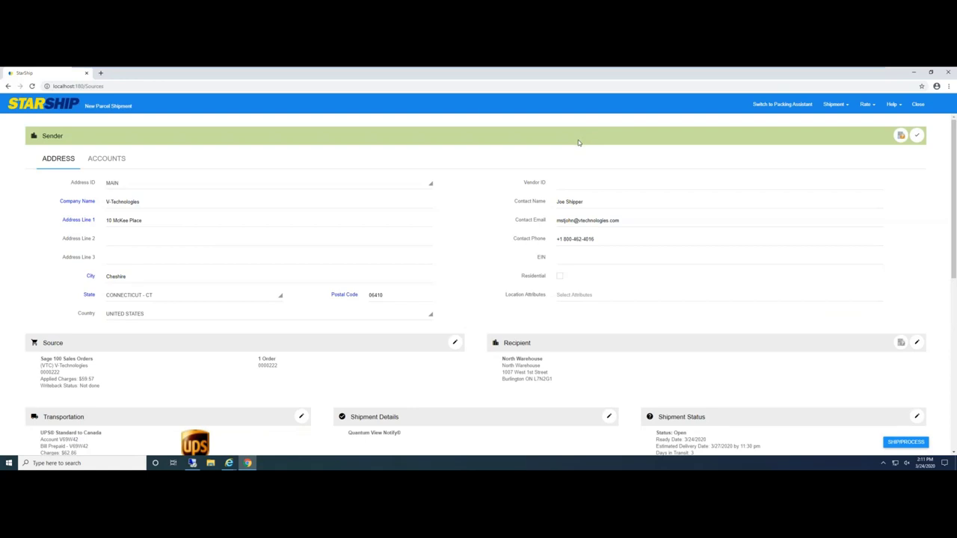
click(141, 184)
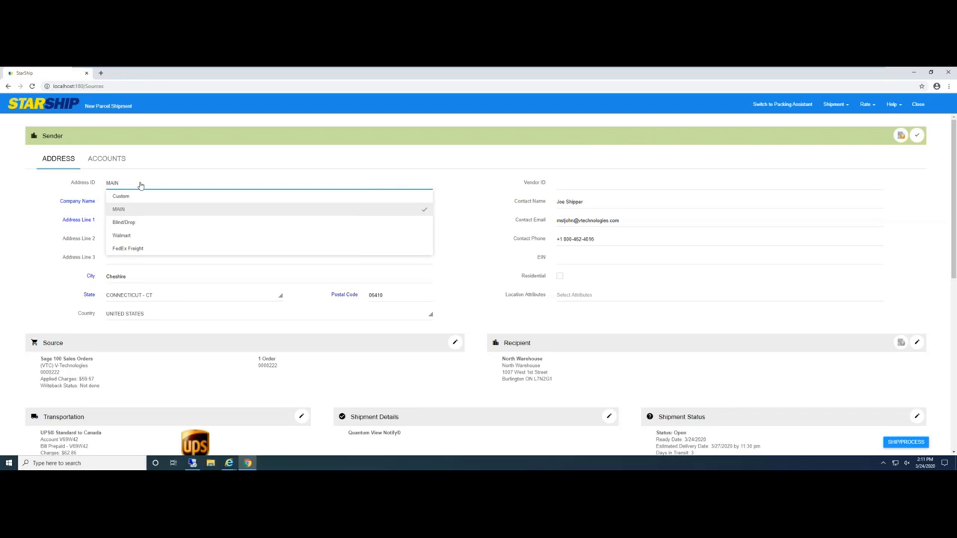
click(124, 237)
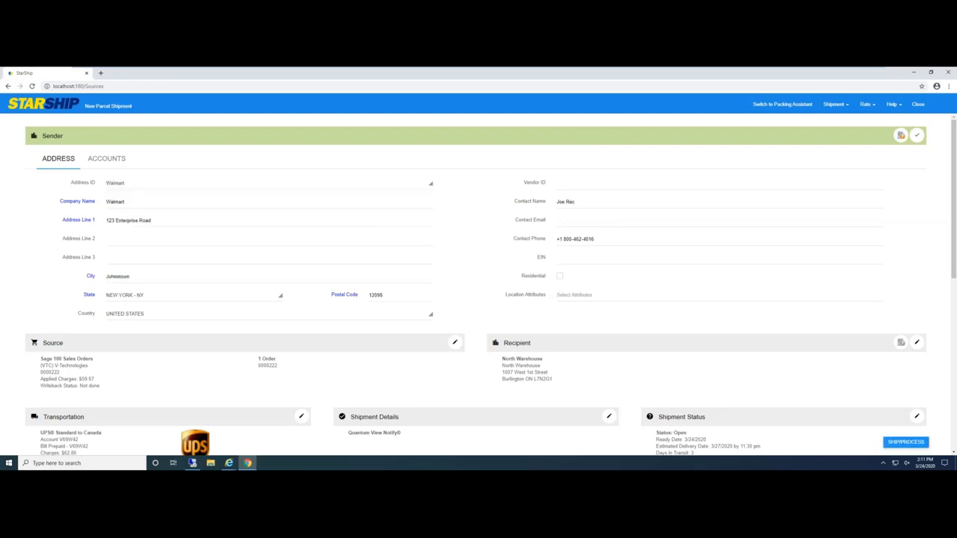
Set the sender's Address ID to MAIN and finish editing the sender
click(131, 190)
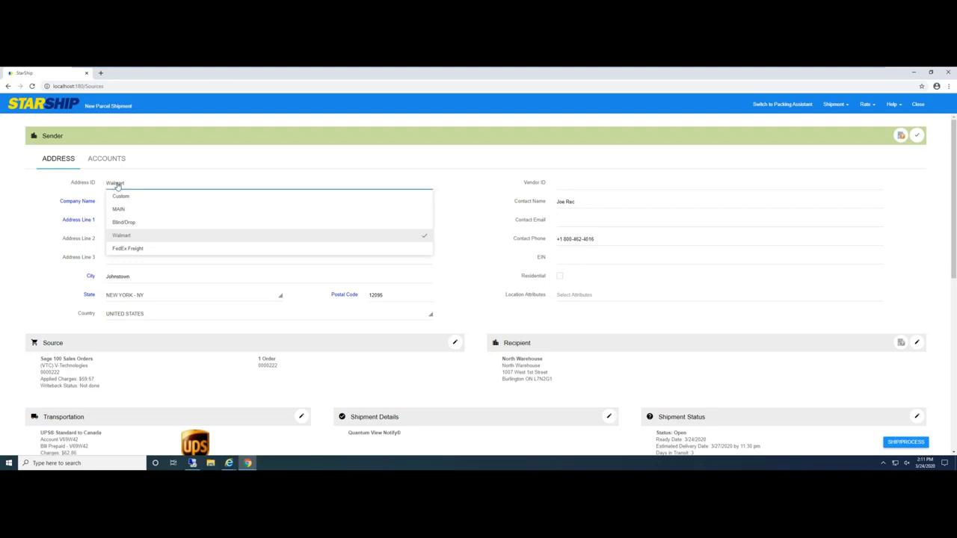
click(118, 186)
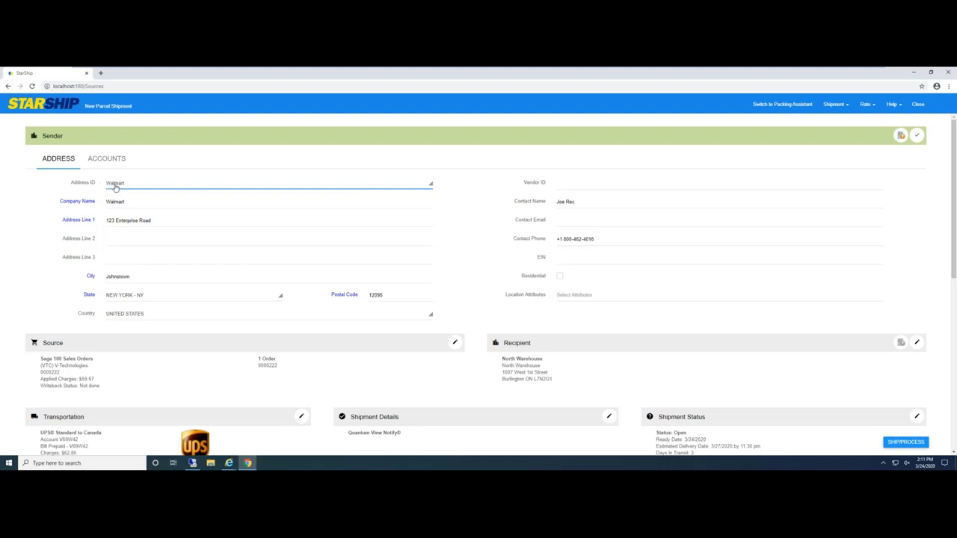
click(116, 189)
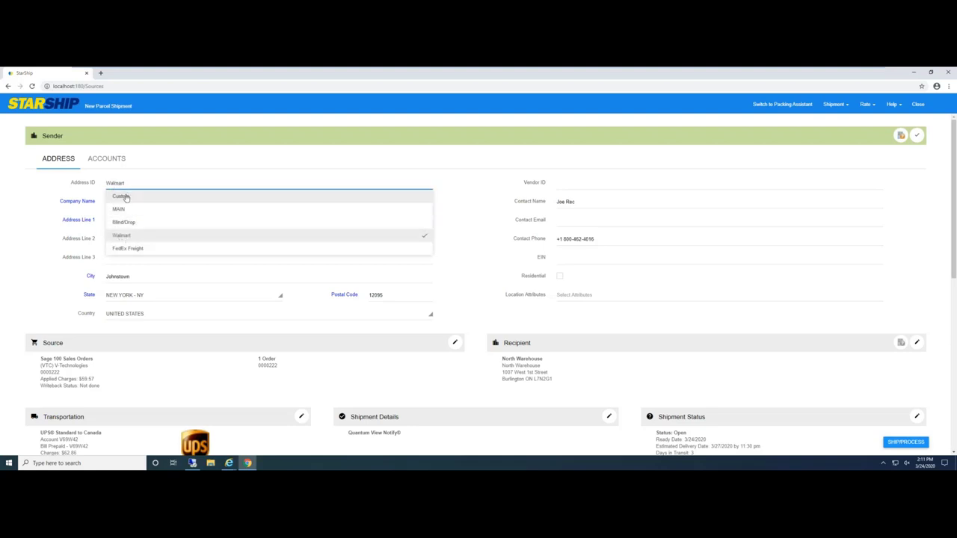
click(122, 235)
click(119, 186)
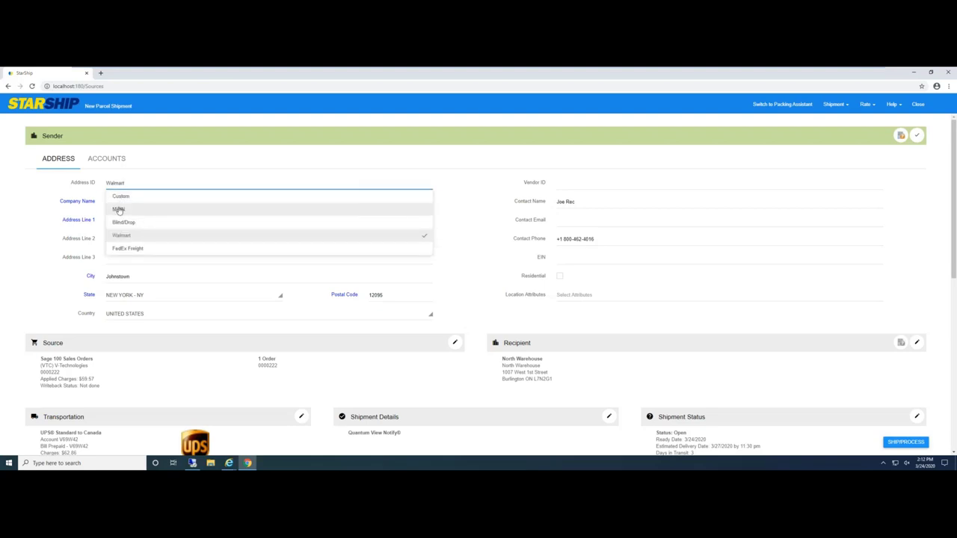
click(121, 207)
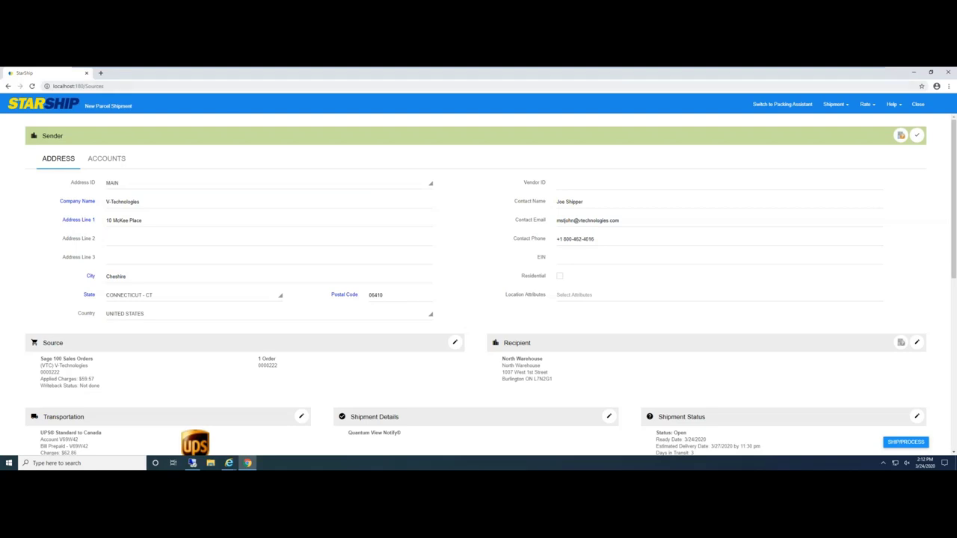
click(917, 135)
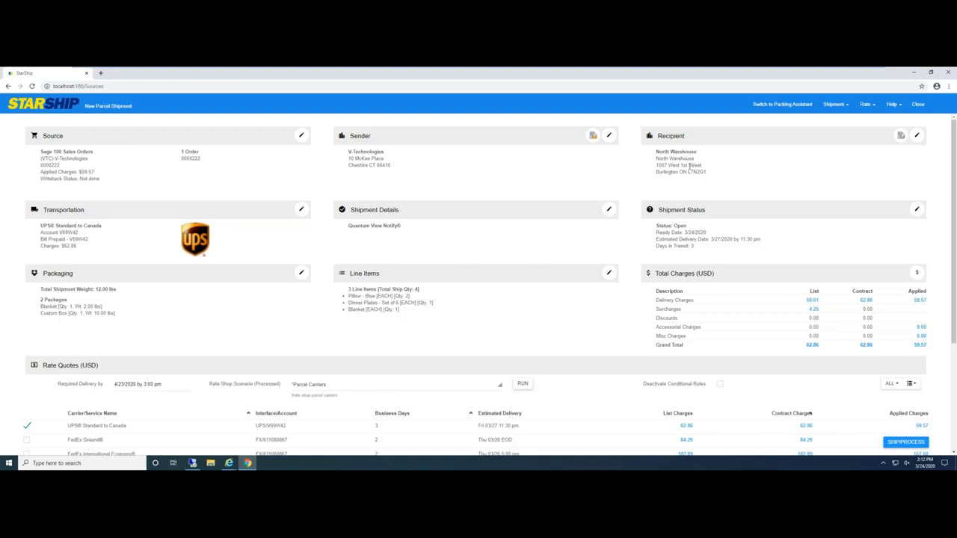
Edit the transportation details and set billing to Third Party with American Business Futures (ABF) as the payer
click(302, 213)
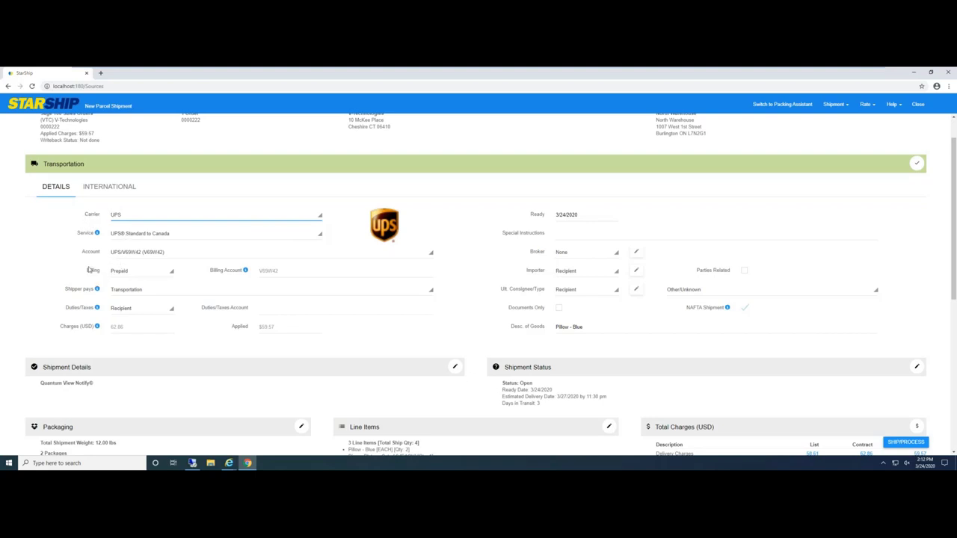
click(130, 272)
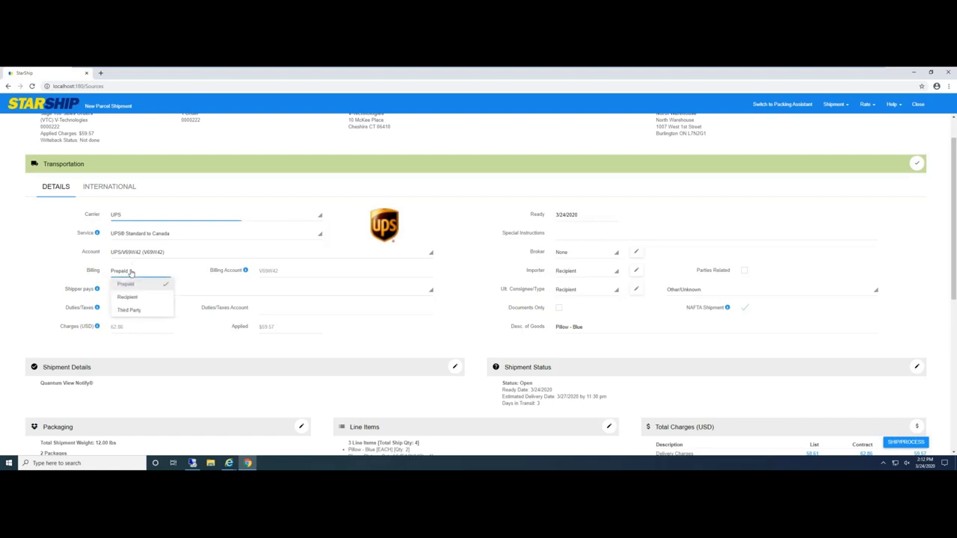
click(130, 311)
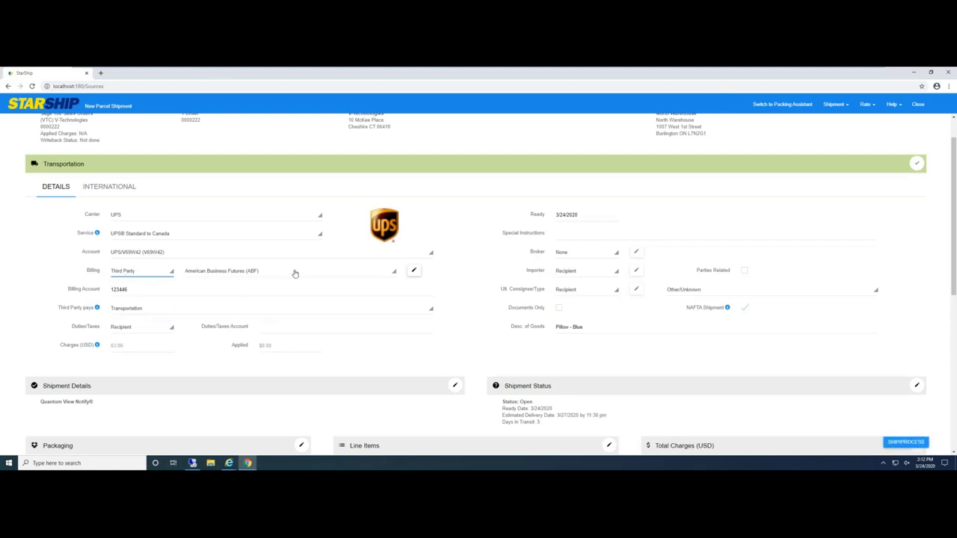
click(384, 273)
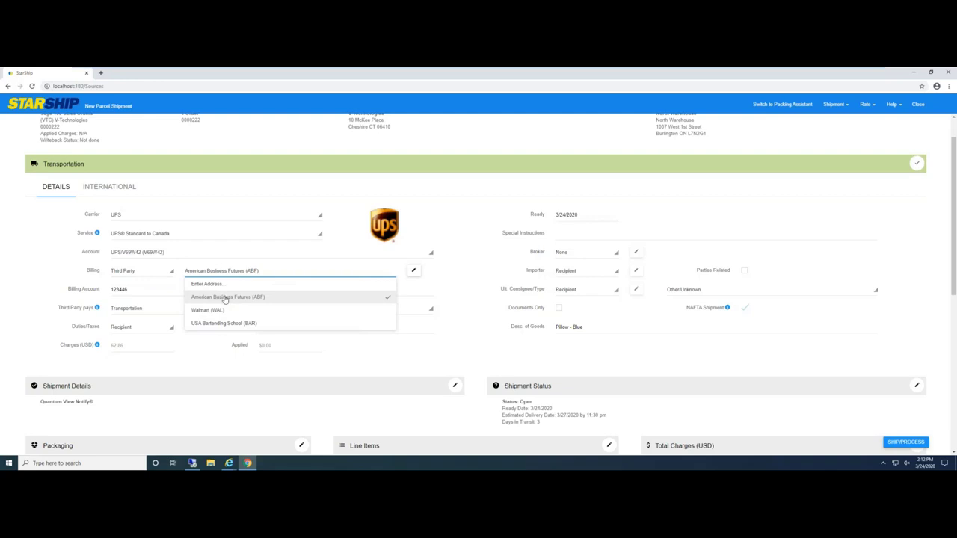
click(288, 275)
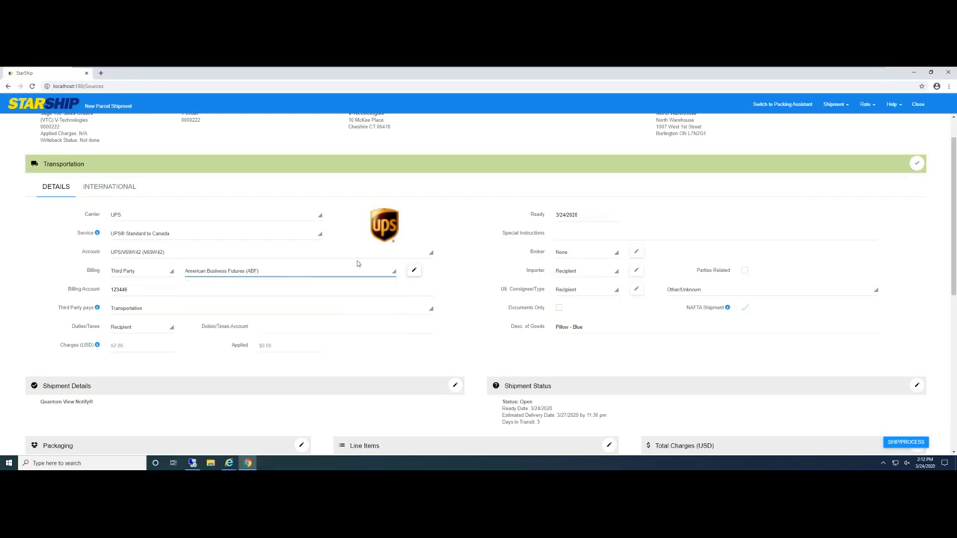
Review the third party's address, carrier accounts and billing account, and close the transportation details
click(414, 270)
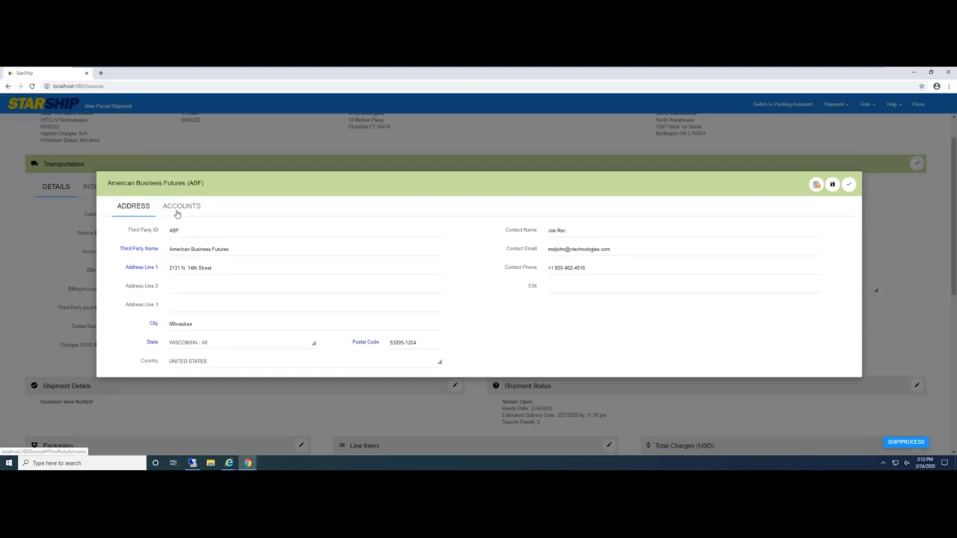
click(177, 214)
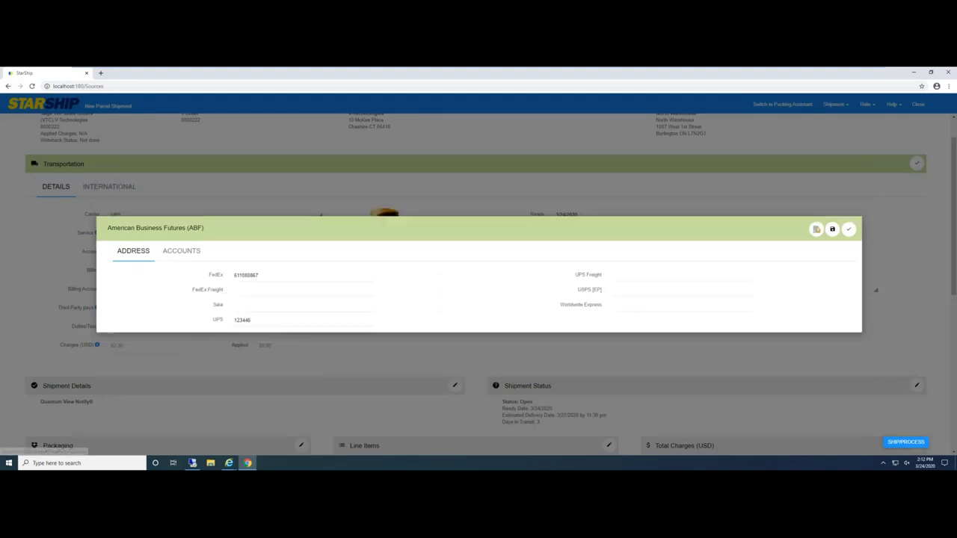
click(134, 252)
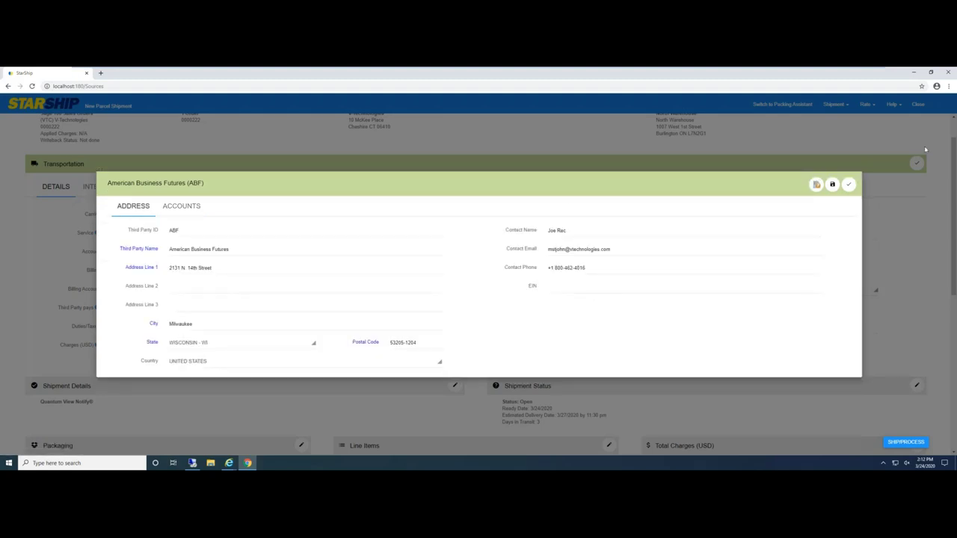
click(849, 185)
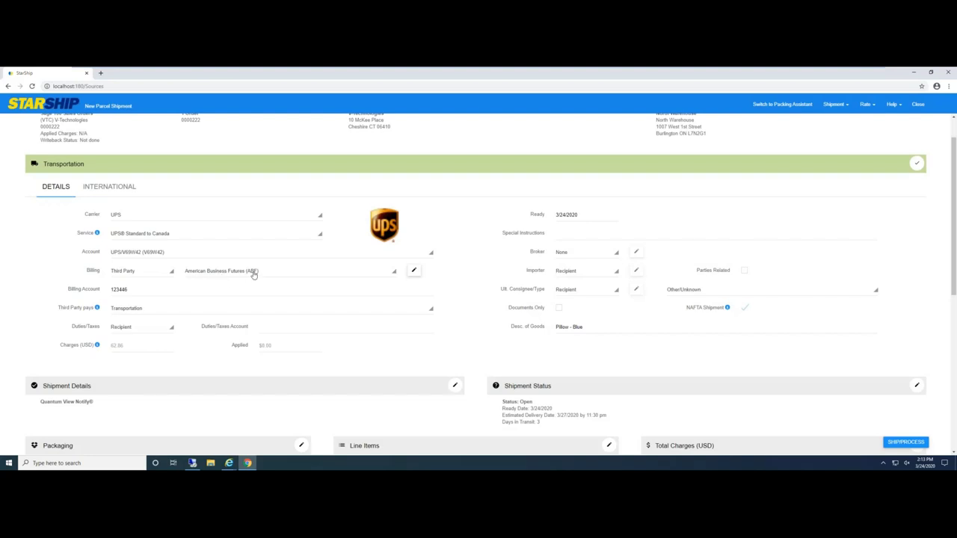
double_click(127, 290)
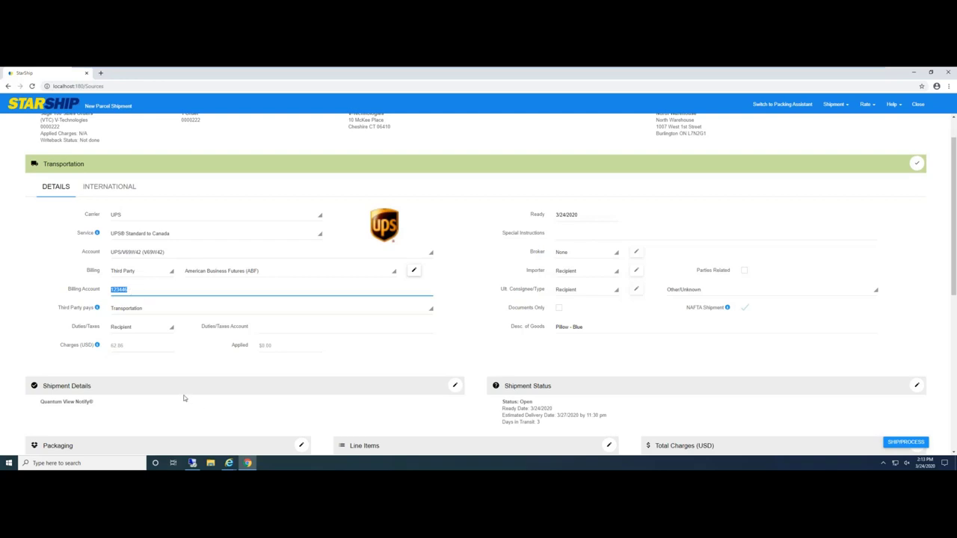
click(916, 163)
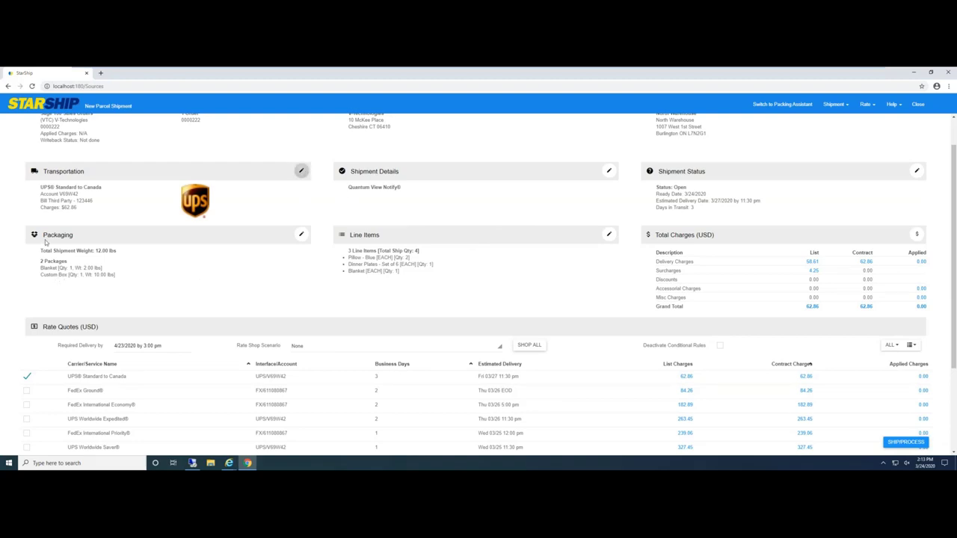
Reopen the transportation details and set the shipment's billing to Prepaid
click(301, 170)
click(125, 274)
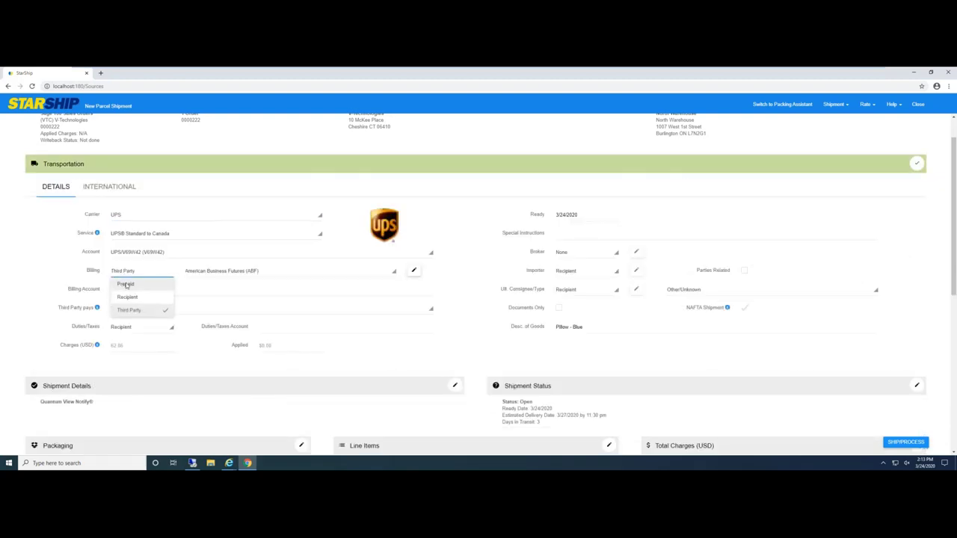
click(128, 285)
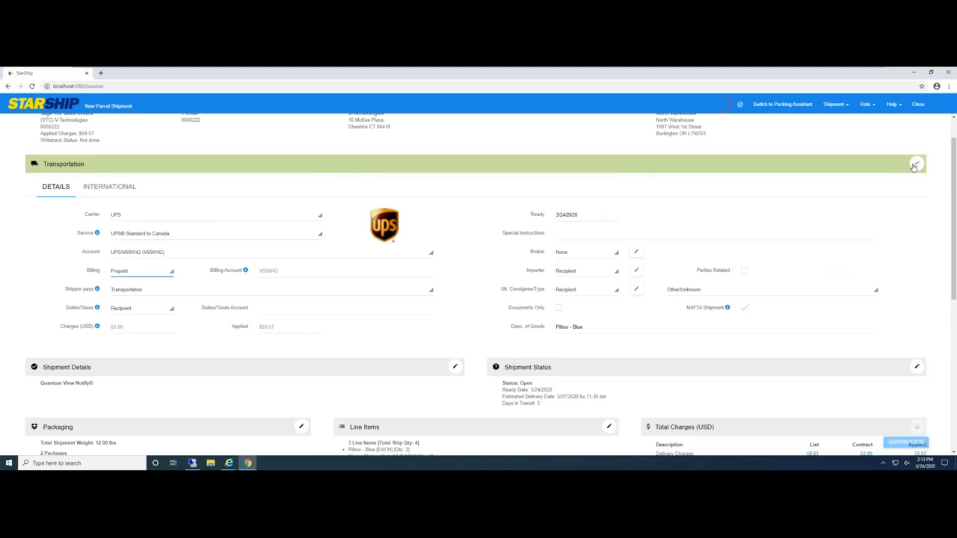
Review the shipment details, including the Quantum View Notify email notification settings and the department and custom shipment fields
click(441, 180)
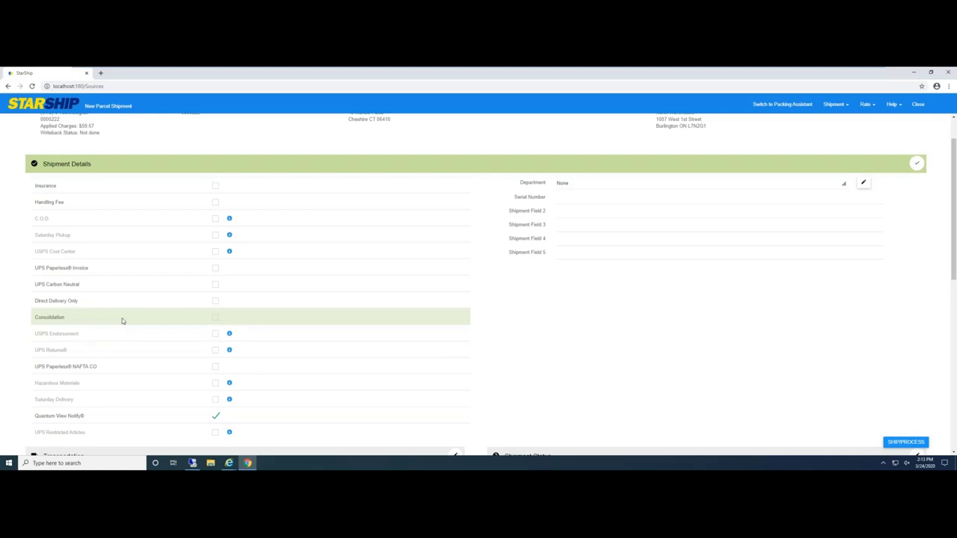
scroll(127, 299, down, 1)
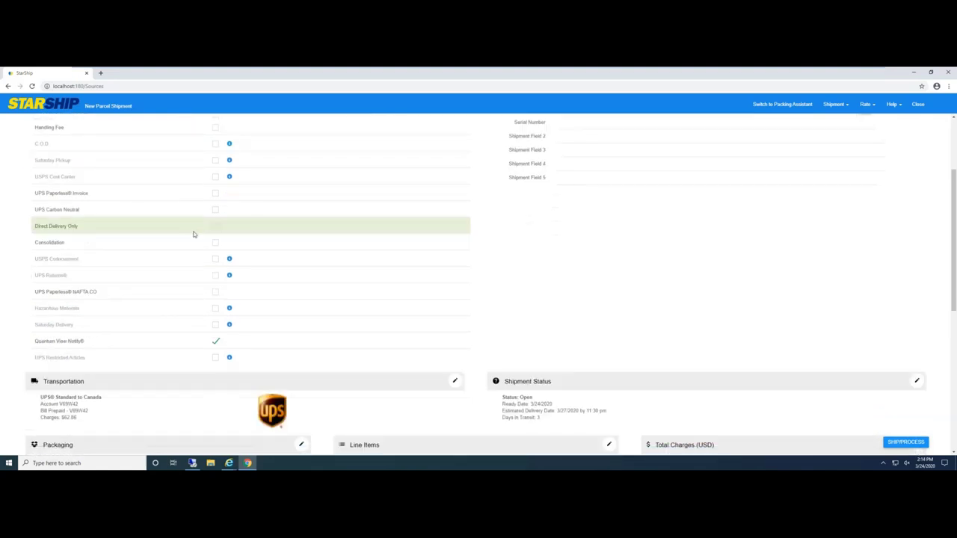
click(70, 342)
scroll(241, 296, down, 1)
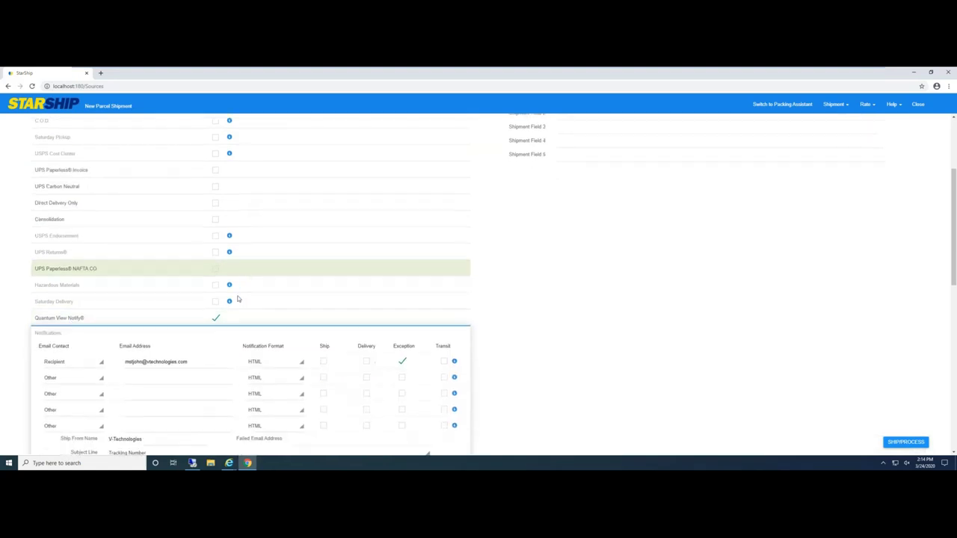
scroll(238, 299, down, 1)
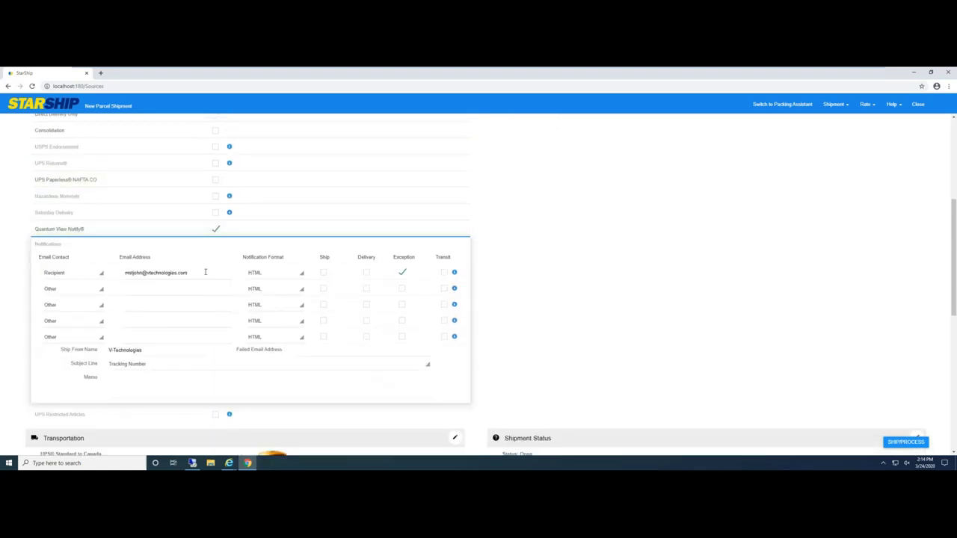
drag(206, 272, 123, 272)
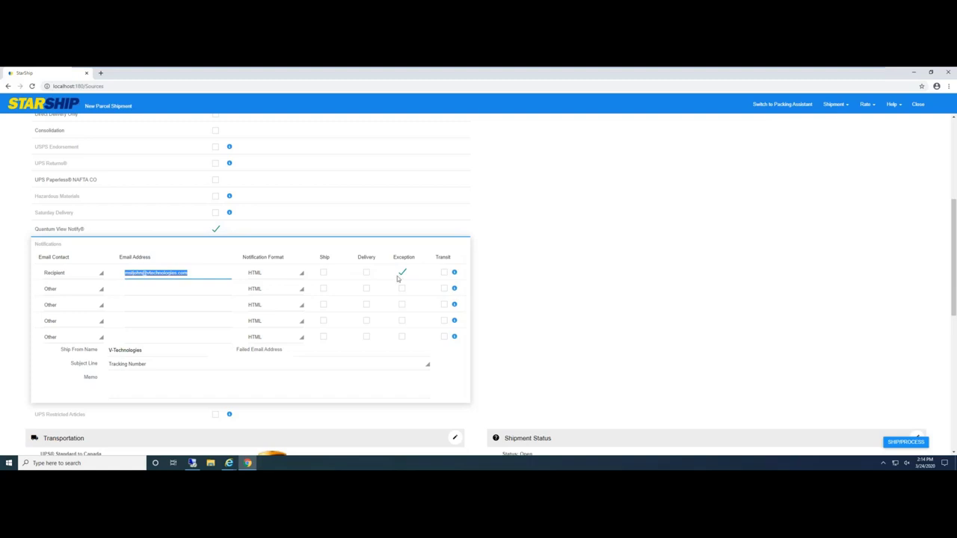
click(535, 245)
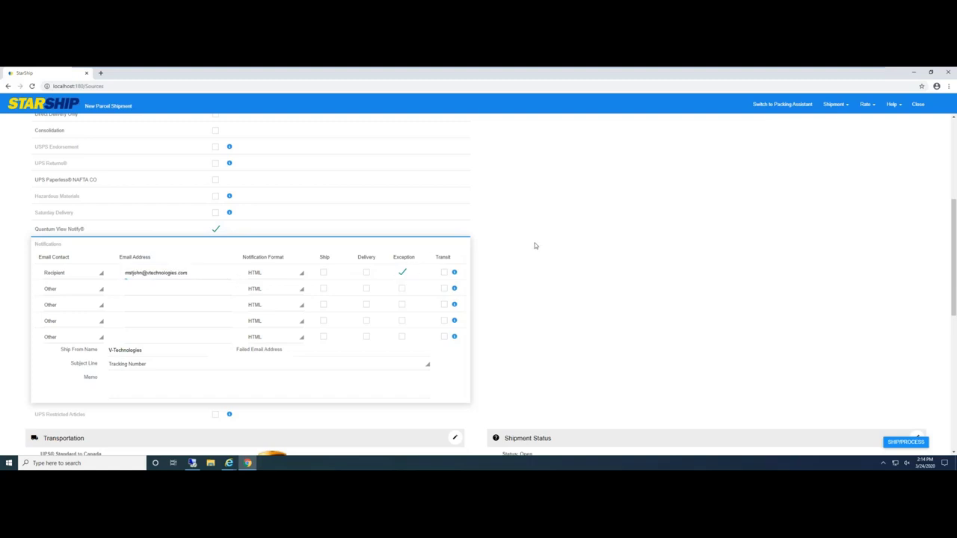
scroll(565, 270, up, 3)
scroll(880, 255, up, 3)
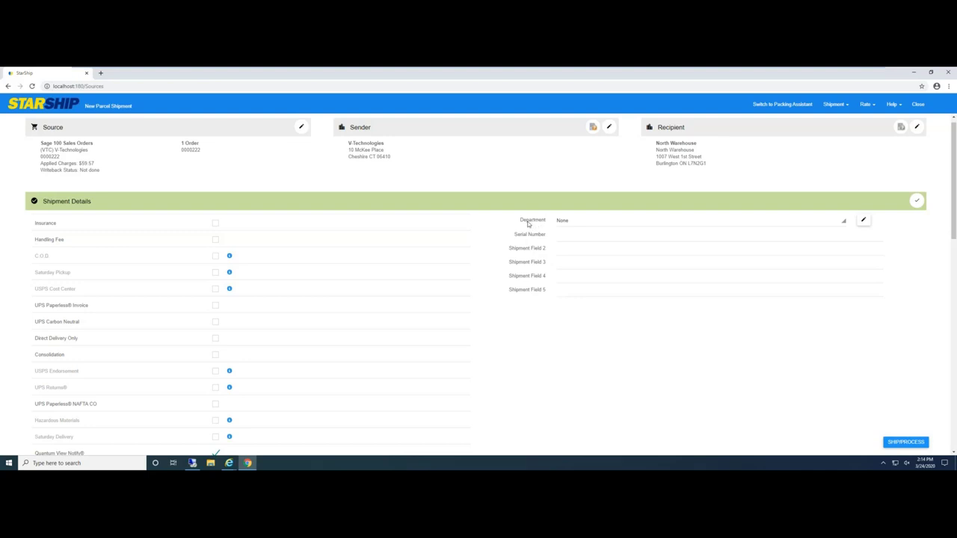
click(916, 203)
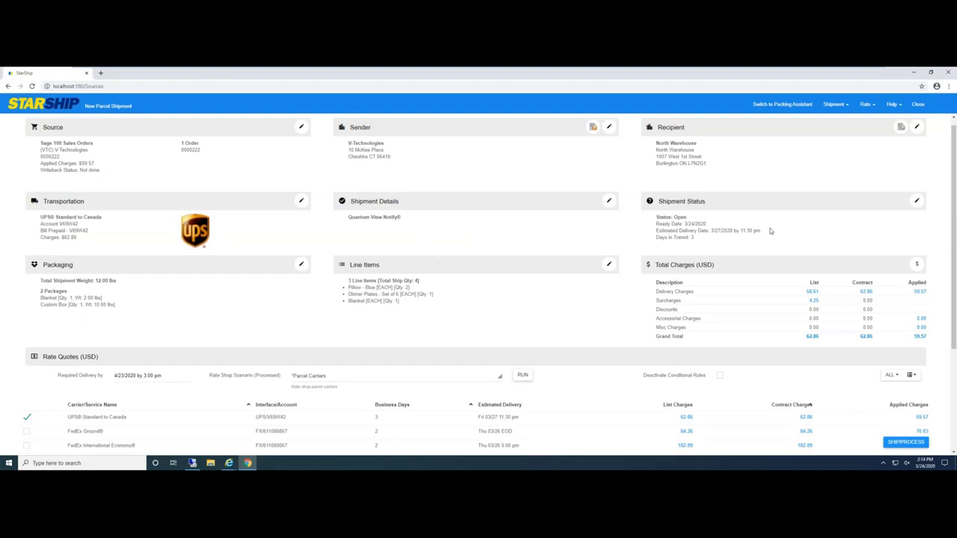
Check the shipment's status and ready date
click(915, 202)
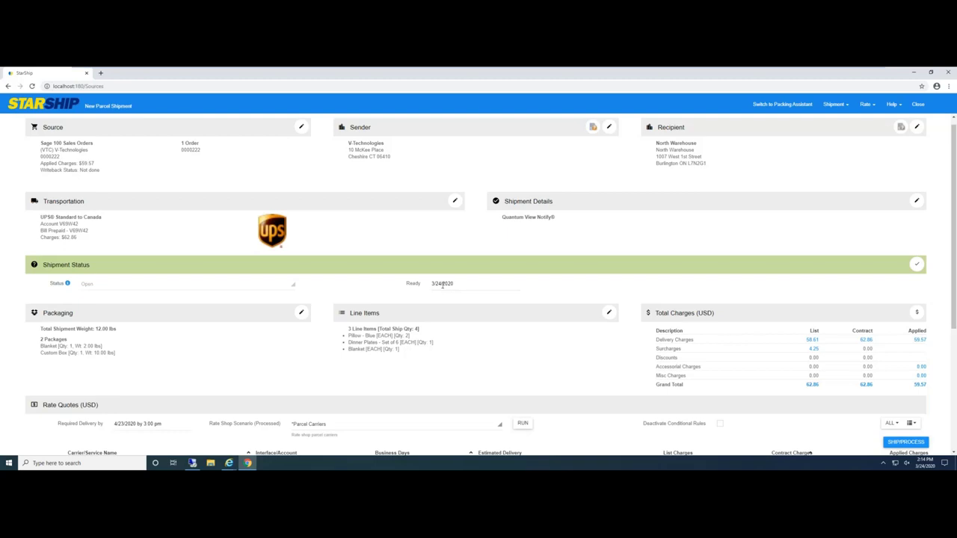
click(917, 265)
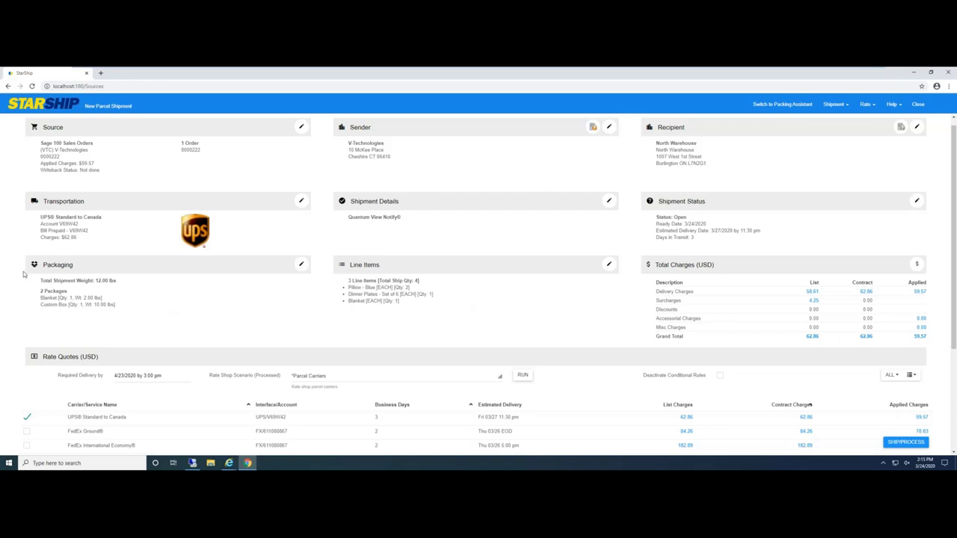
Edit the packaging, expand the contents of both packages, and set the second package's packaging to Medium Box
click(301, 267)
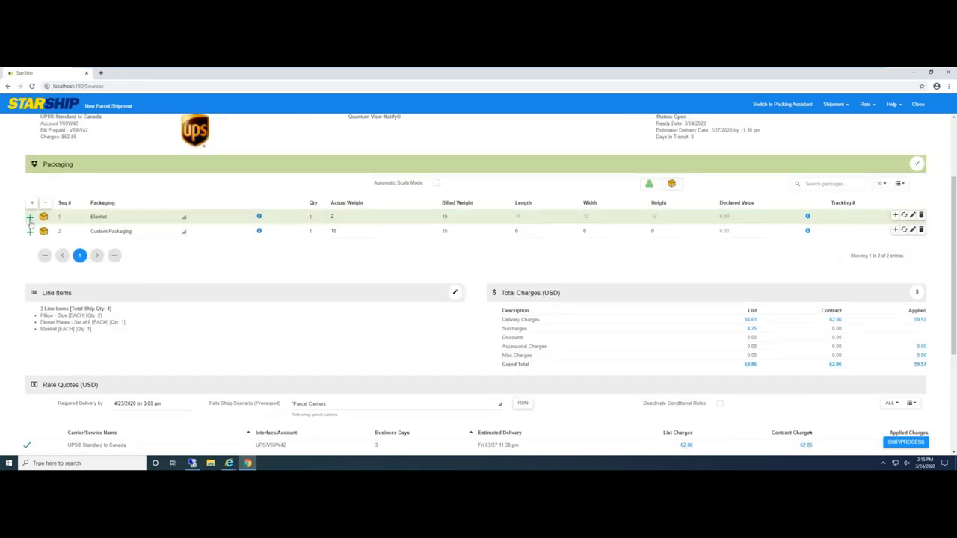
click(30, 217)
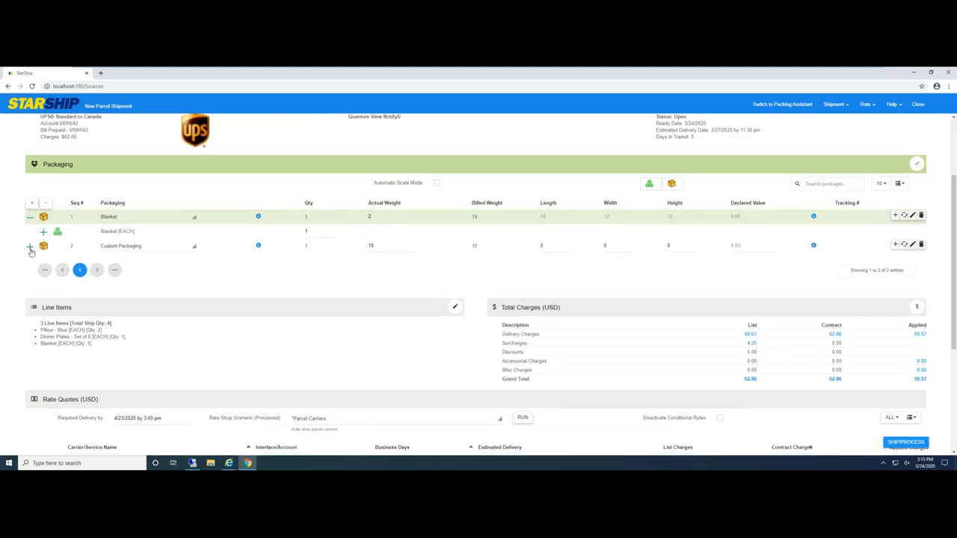
click(30, 247)
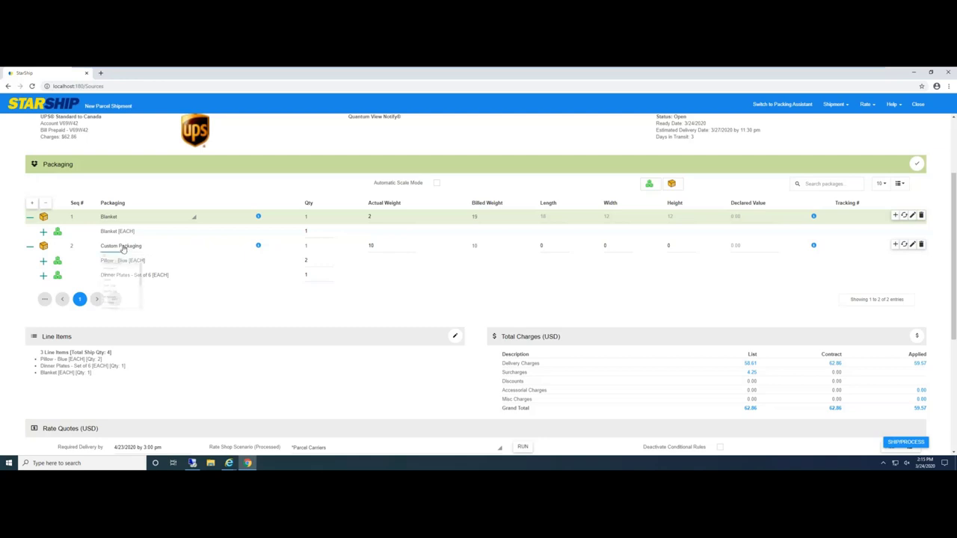
click(124, 248)
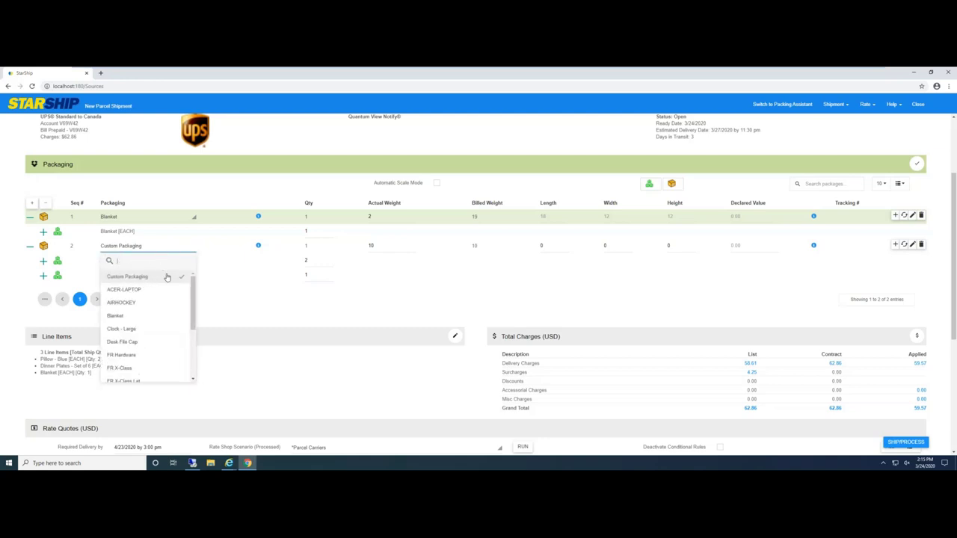
scroll(192, 309, down, 3)
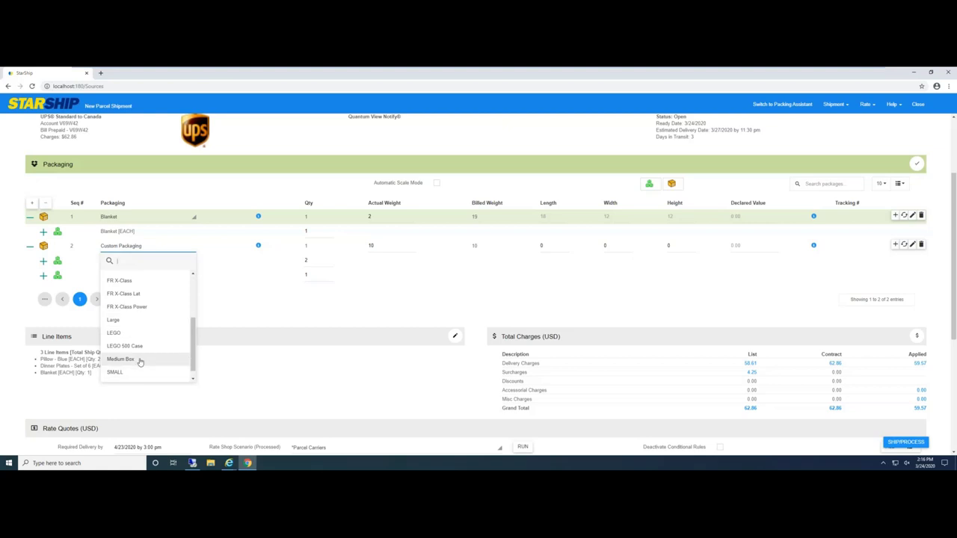
click(139, 360)
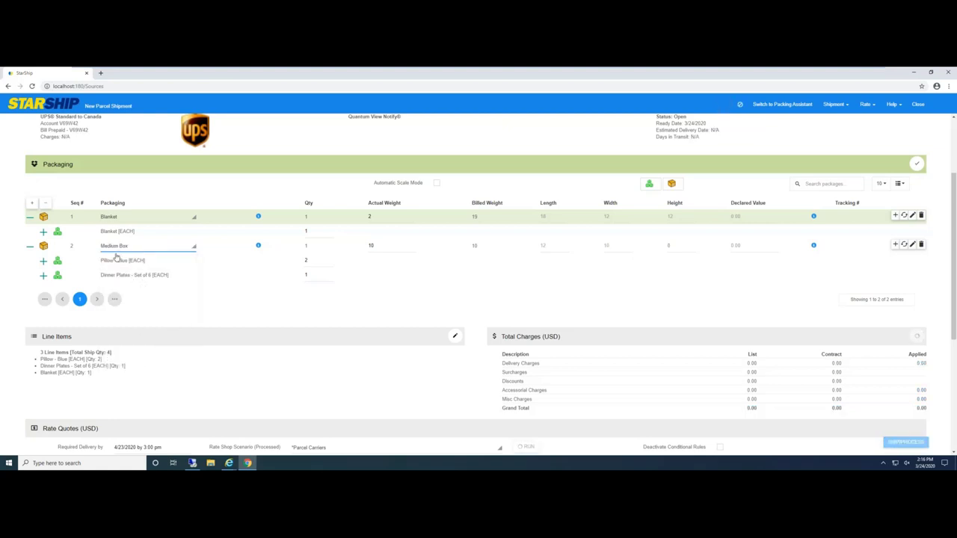
Move the Pillow - Blue item from the Medium Box into the Blanket package and set that package's actual weight to 6
drag(113, 264, 128, 223)
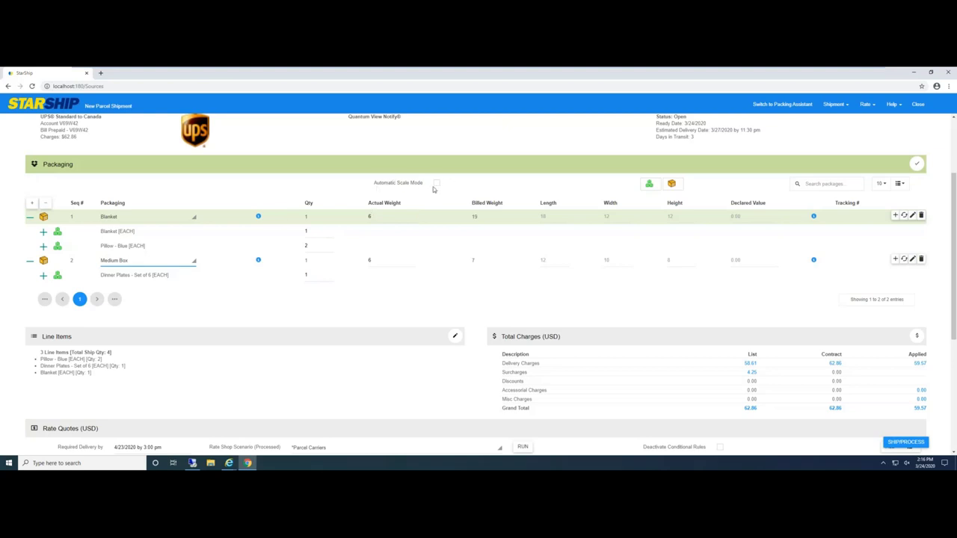
click(381, 216)
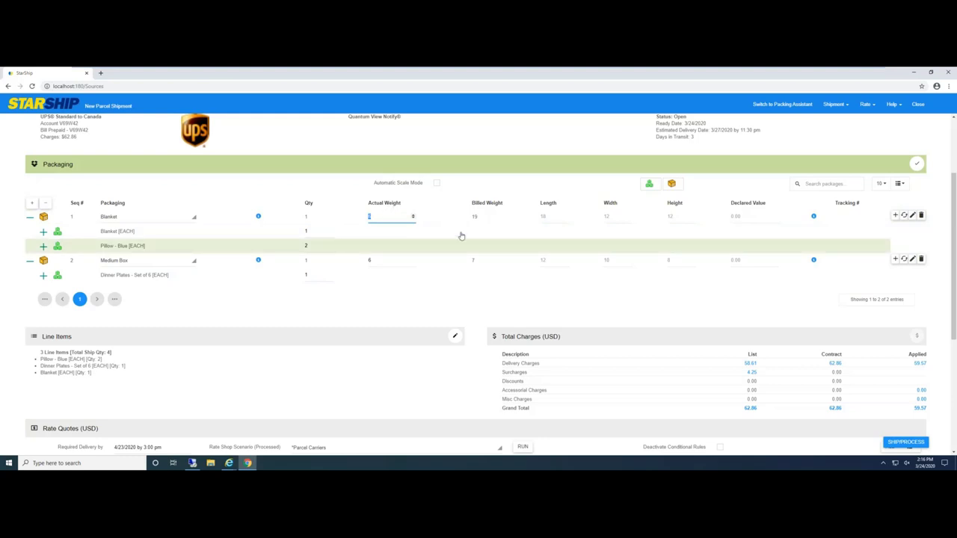
text(6)
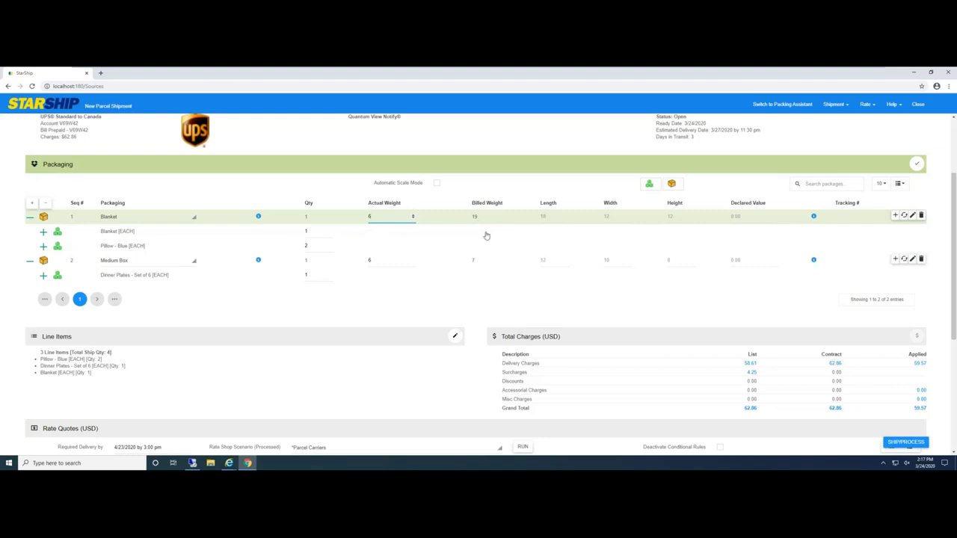
Open the shipment's line items and inspect the item details of Pillow - Blue
scroll(479, 224, up, 1)
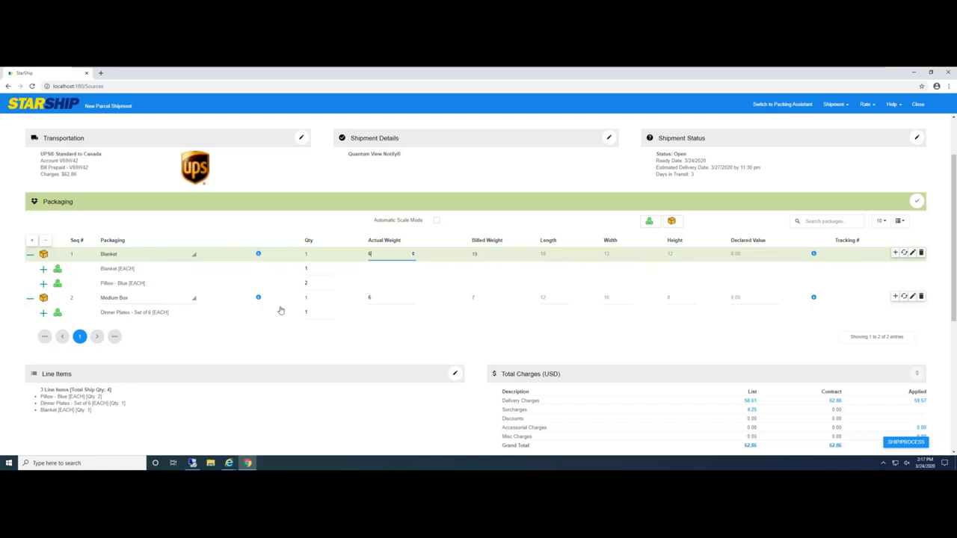
scroll(399, 294, down, 3)
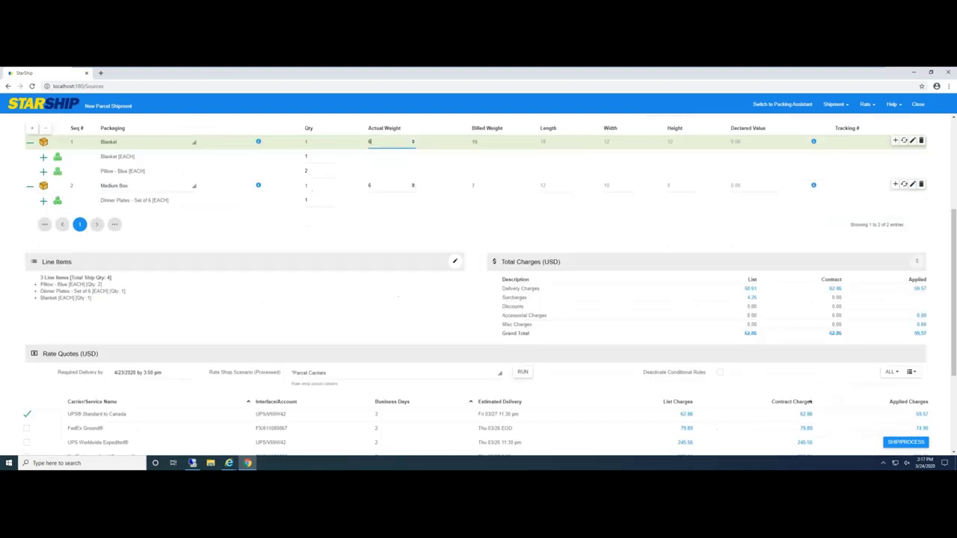
click(461, 261)
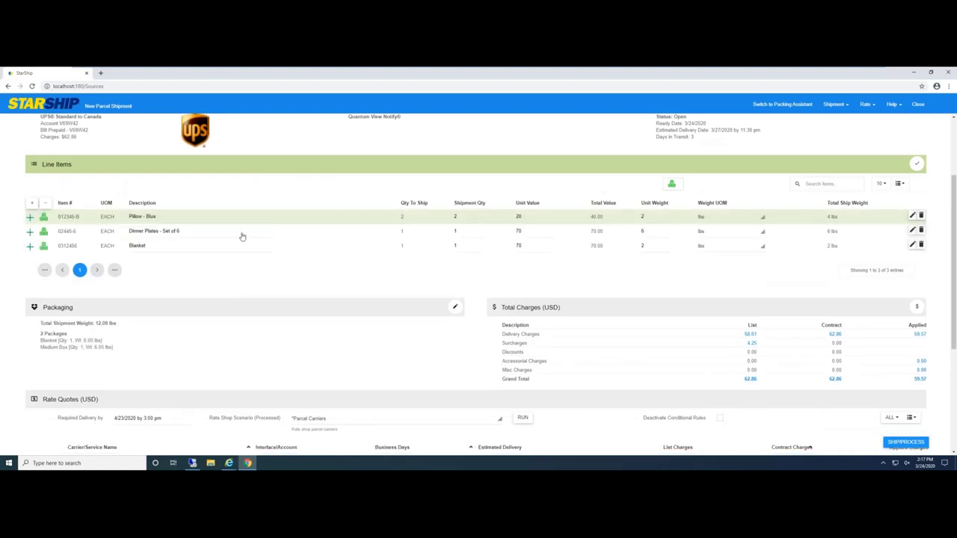
click(912, 216)
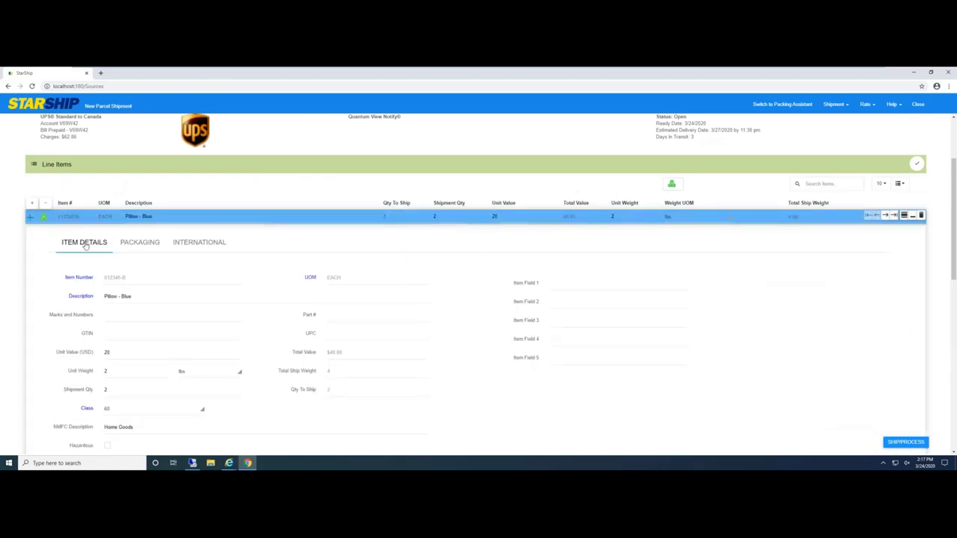
scroll(98, 278, down, 1)
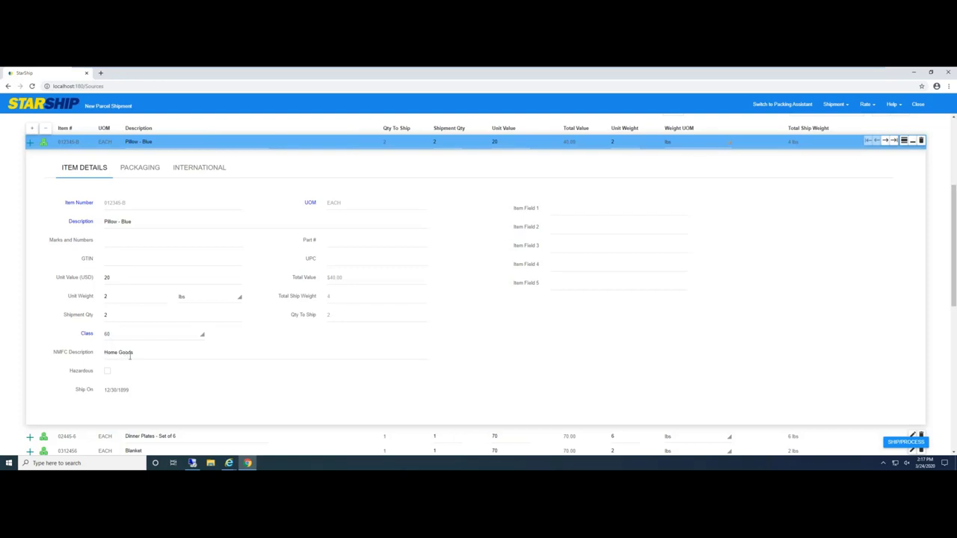
Review the pillow's international details, browse Schedule B codes with the Demo query without selecting one, and collapse the item
click(188, 171)
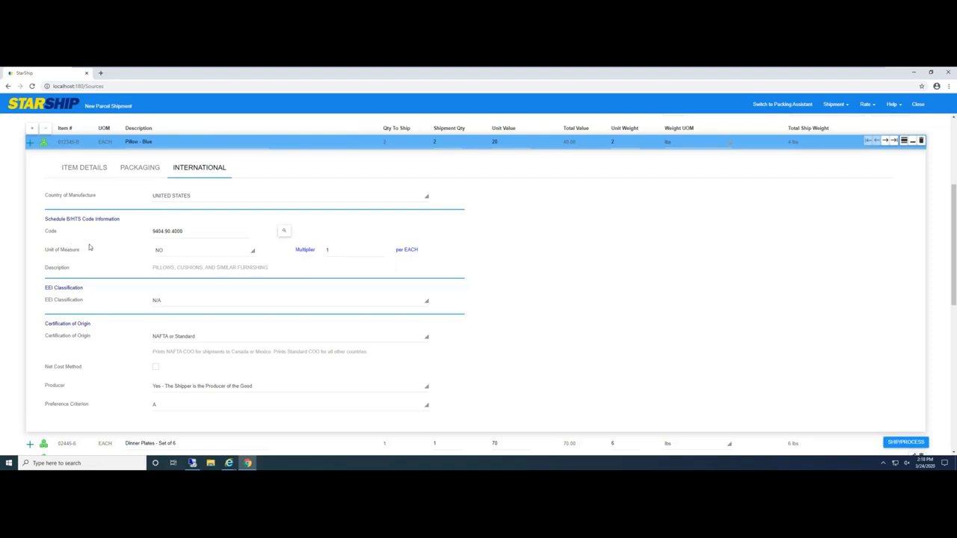
click(284, 233)
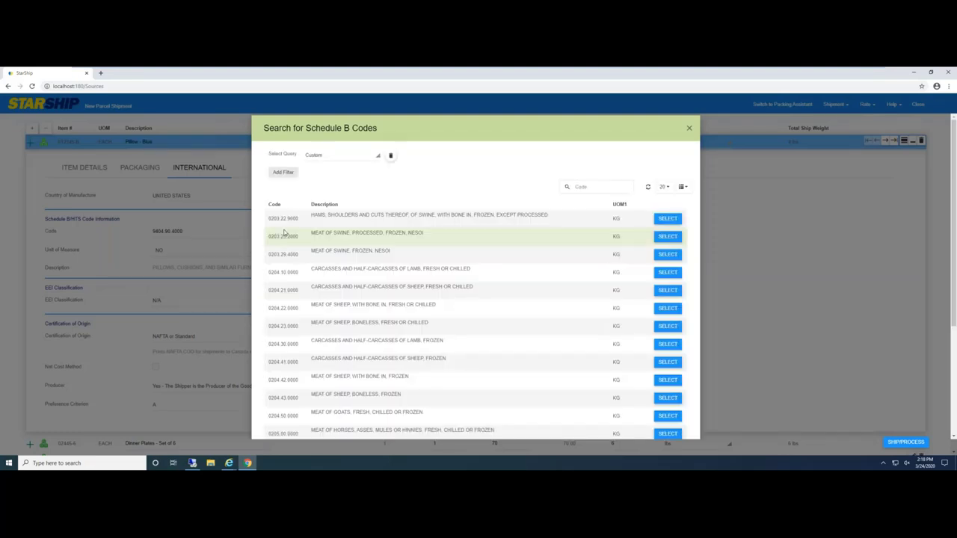
click(355, 157)
click(327, 180)
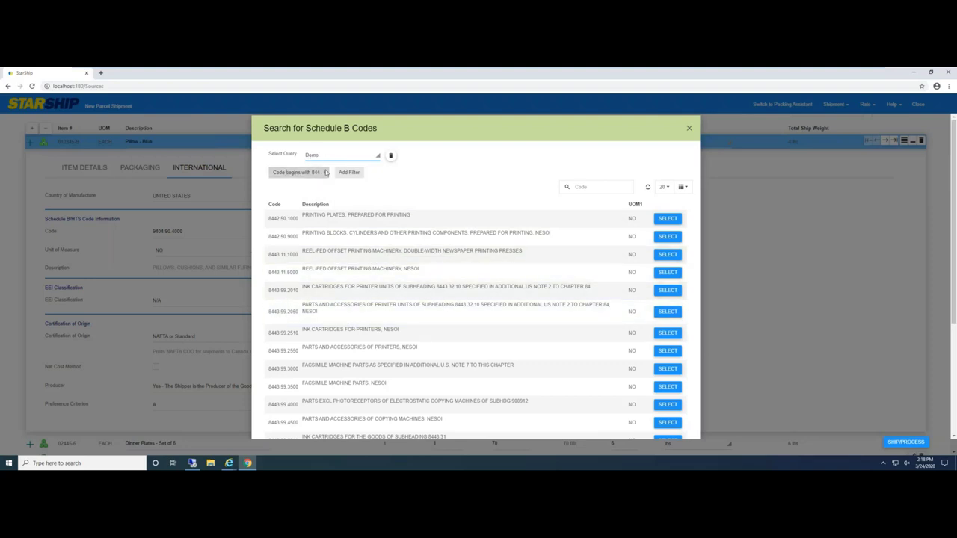
click(689, 129)
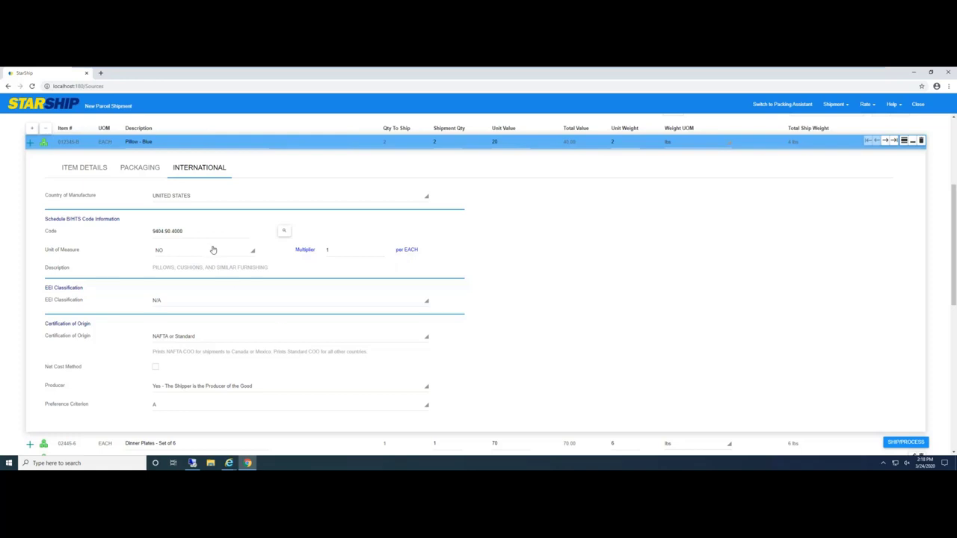
scroll(285, 333, down, 2)
scroll(294, 334, up, 2)
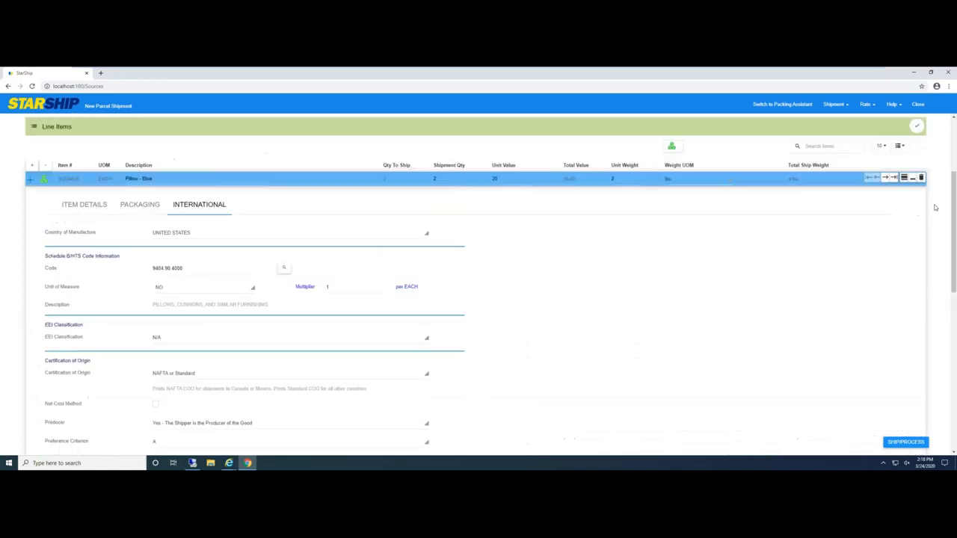
click(913, 178)
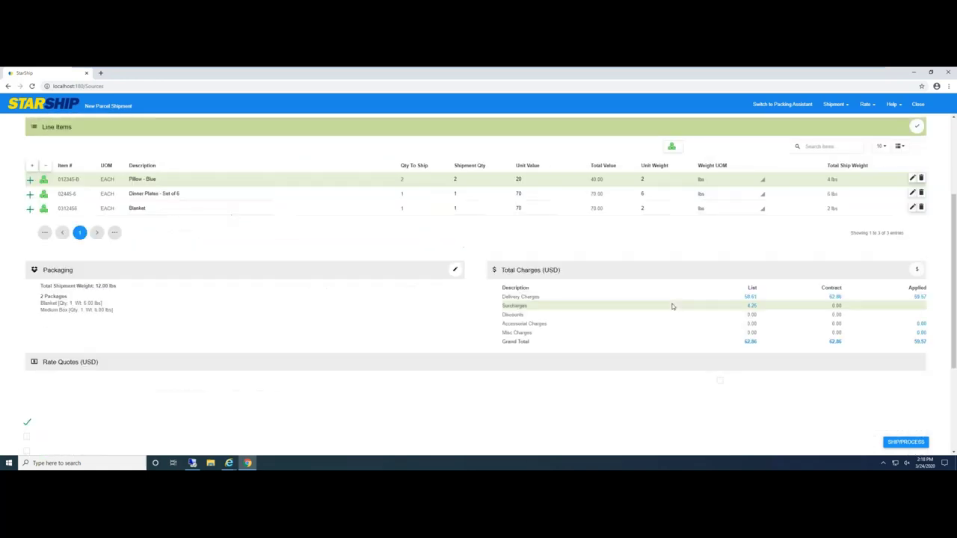
Review the rate quotes, expand the applied grand total's breakdown, and read the rule behind the first Total Applied Freight adjustment
scroll(416, 269, down, 2)
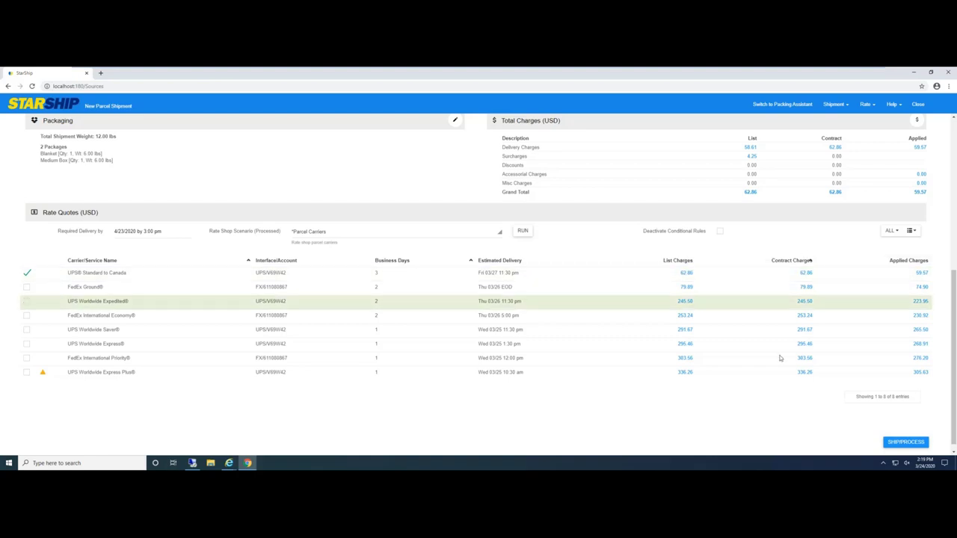
scroll(910, 258, up, 1)
click(919, 267)
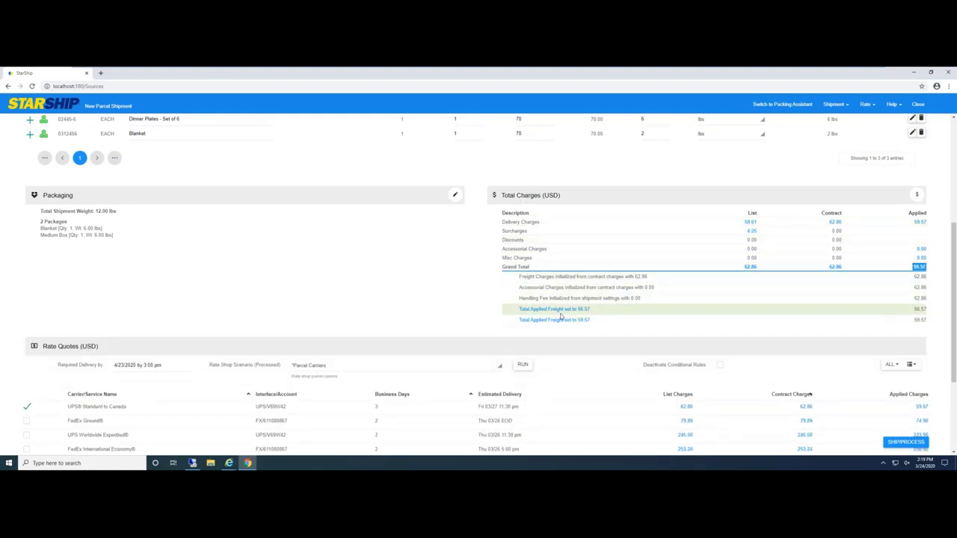
click(566, 310)
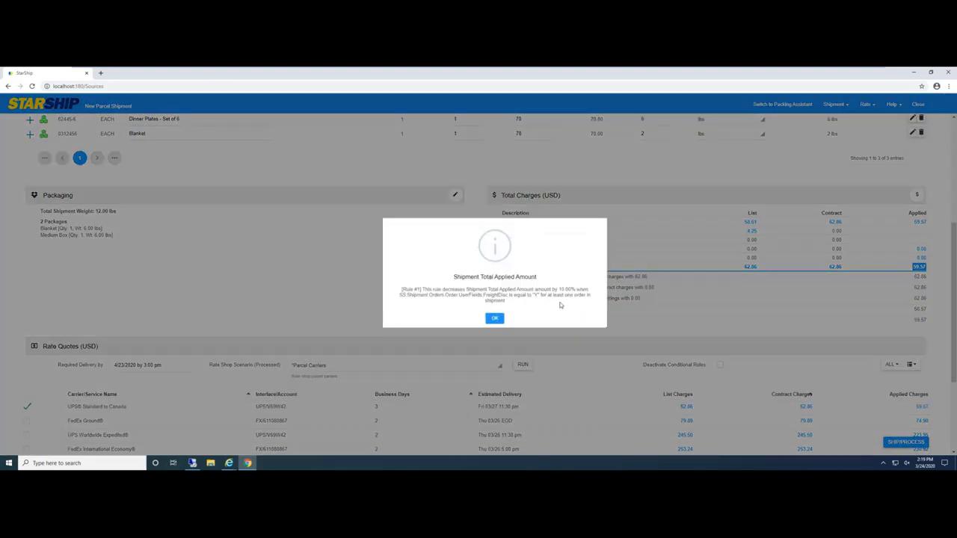
drag(559, 290, 459, 295)
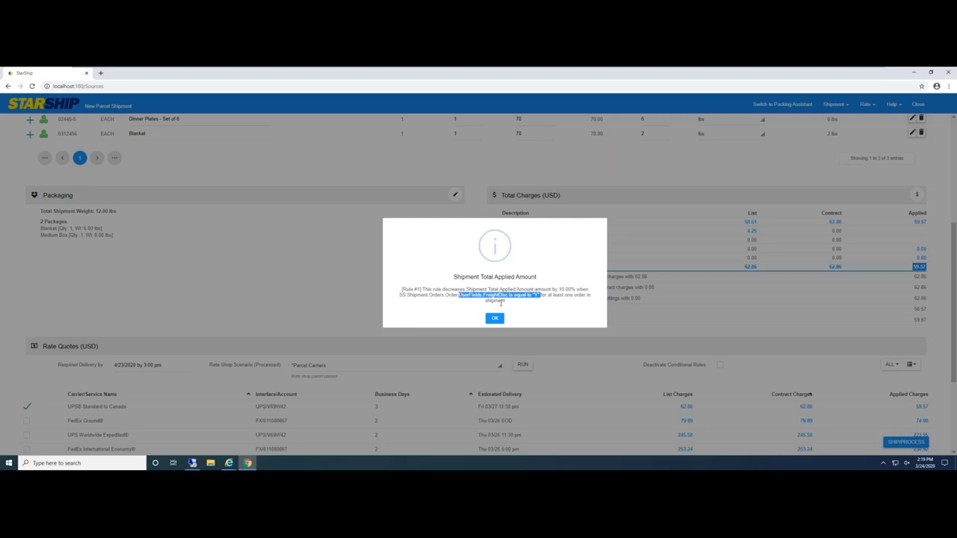
drag(554, 289, 578, 290)
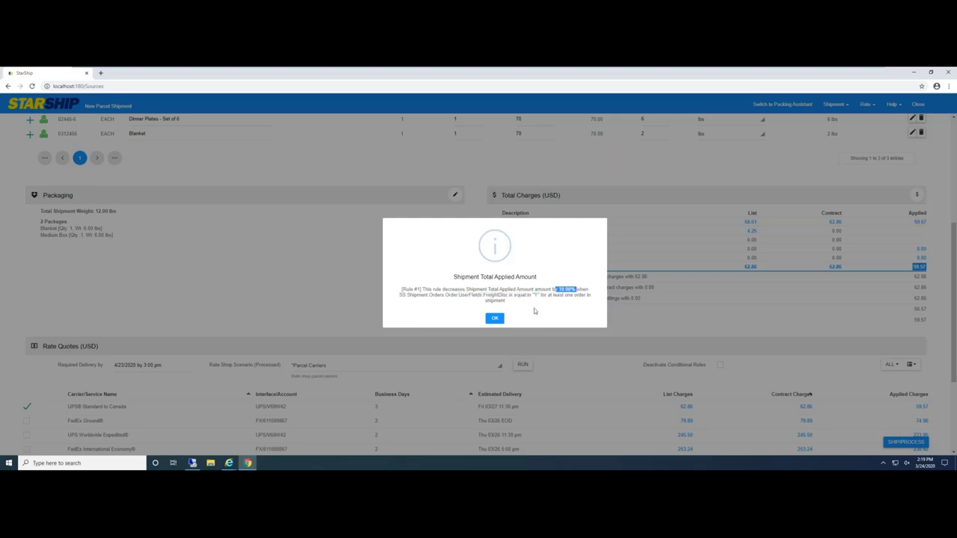
click(500, 319)
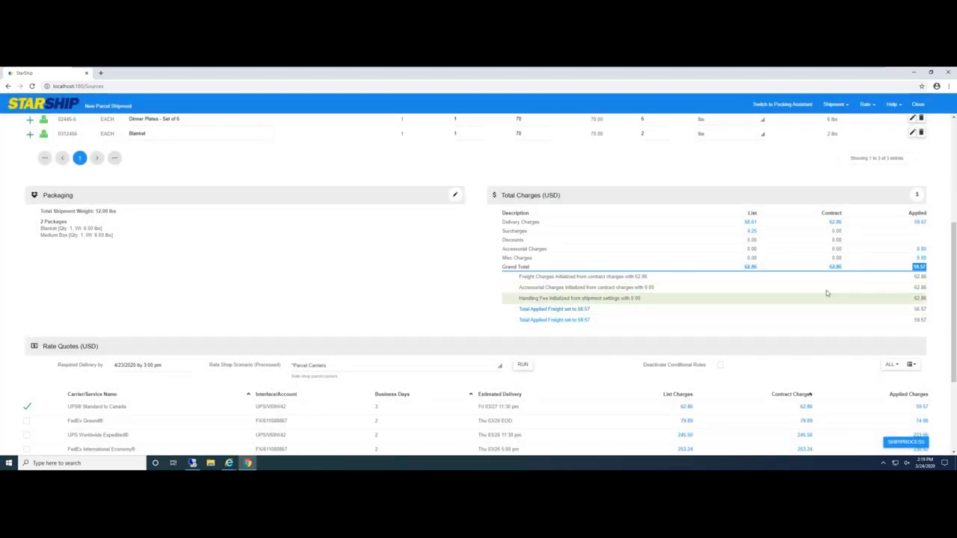
Read the rule behind the second Total Applied Freight adjustment and close its explanation
click(587, 321)
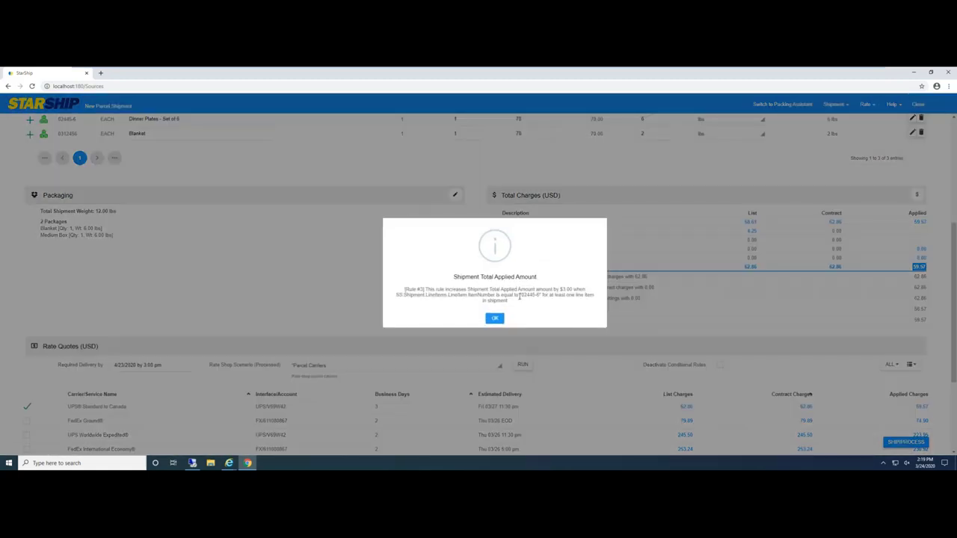
drag(519, 295, 572, 291)
drag(522, 296, 544, 295)
click(495, 318)
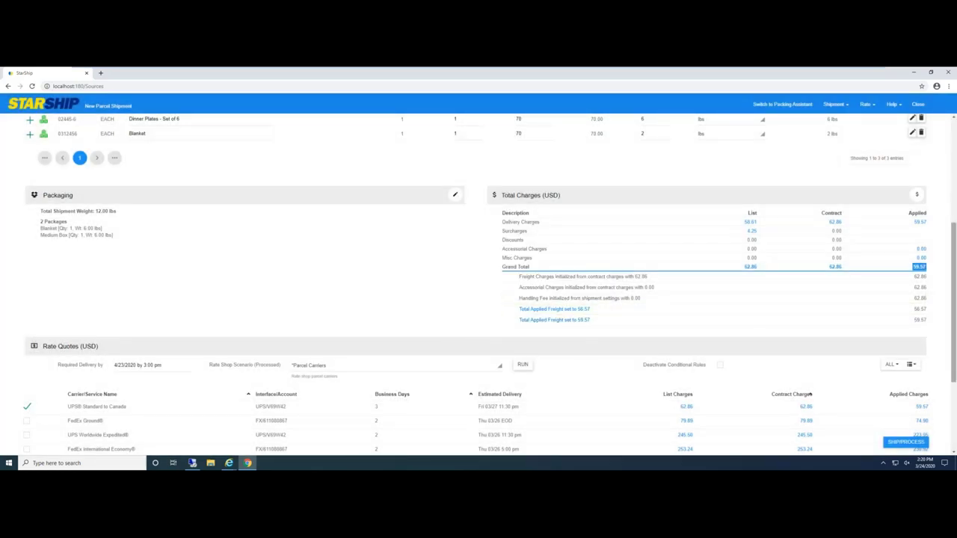
Finish editing the line items, check the shipment summary, and ship/process the shipment
scroll(664, 241, up, 4)
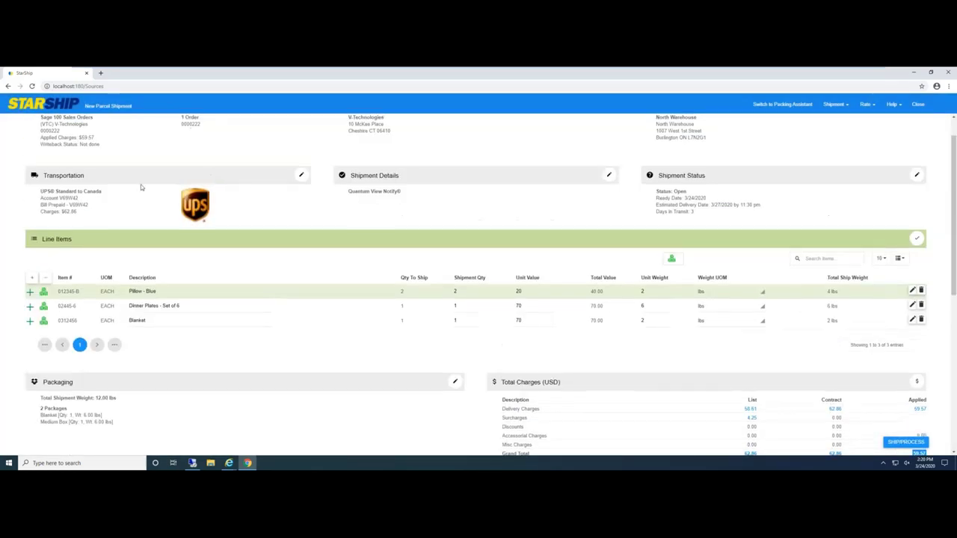
scroll(117, 162, up, 1)
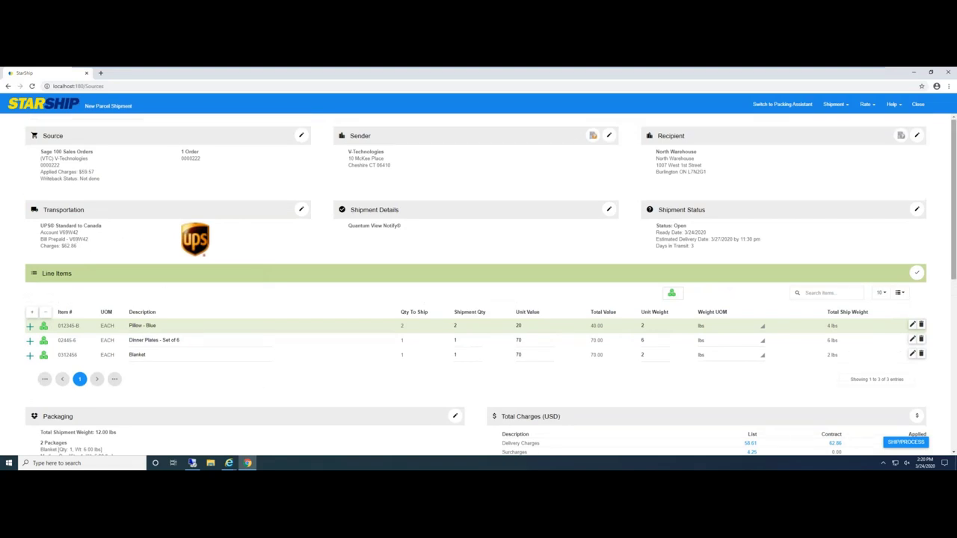
click(917, 273)
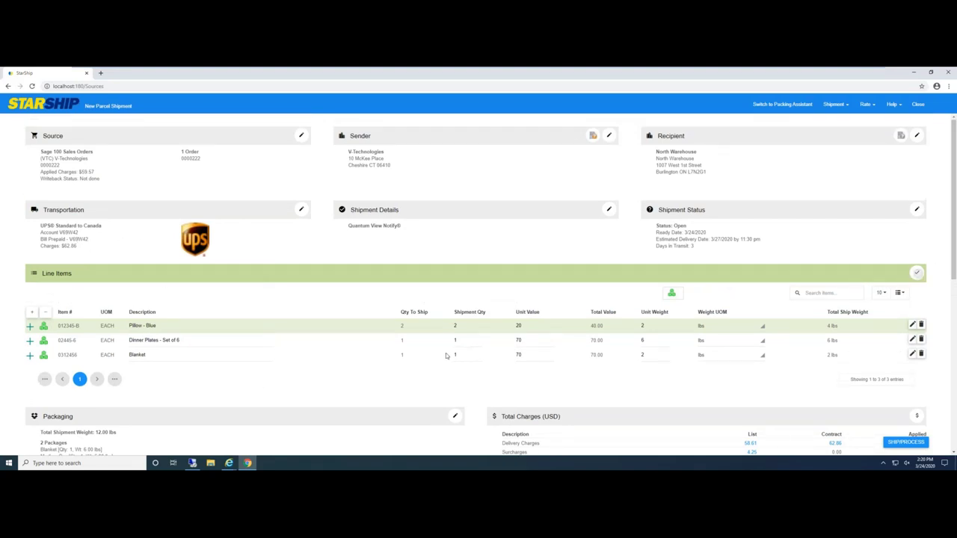
scroll(235, 368, down, 2)
scroll(284, 371, up, 4)
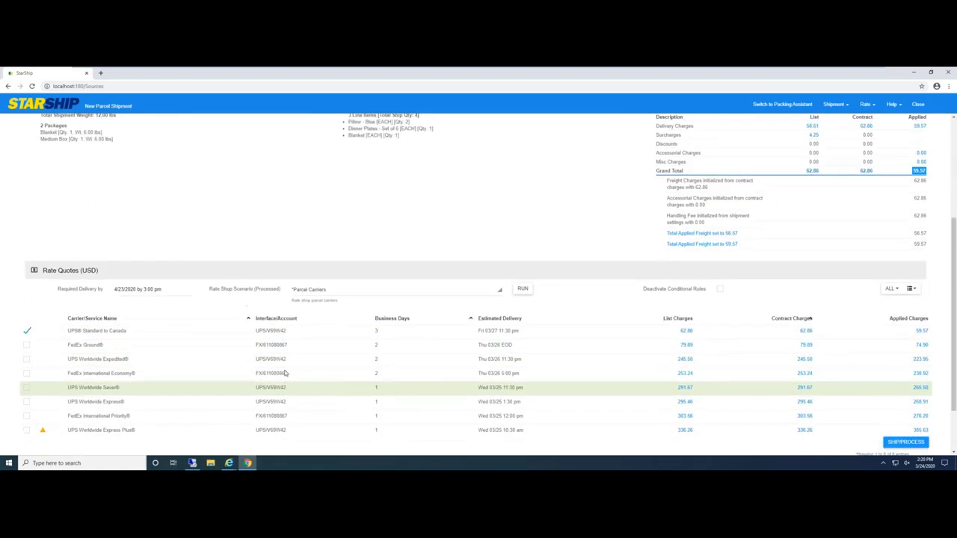
click(838, 104)
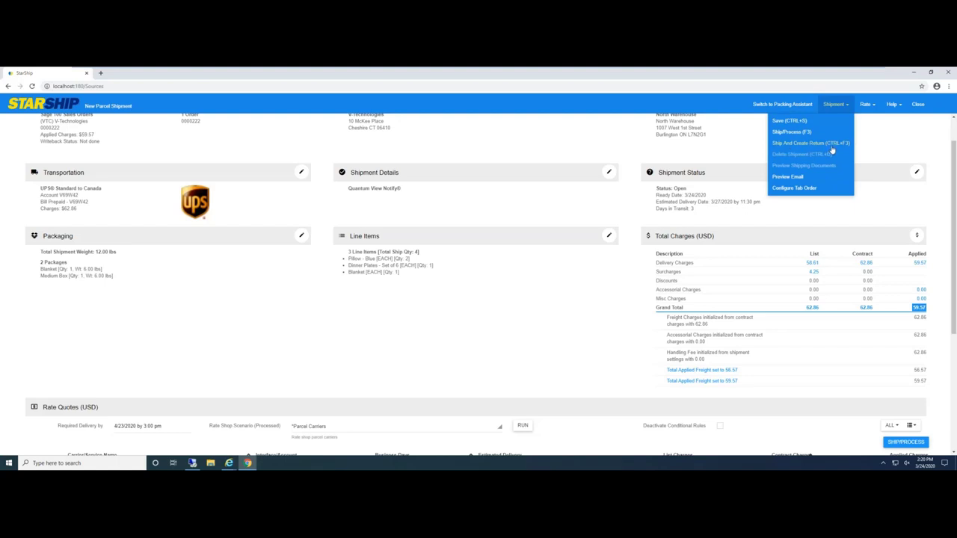
click(791, 132)
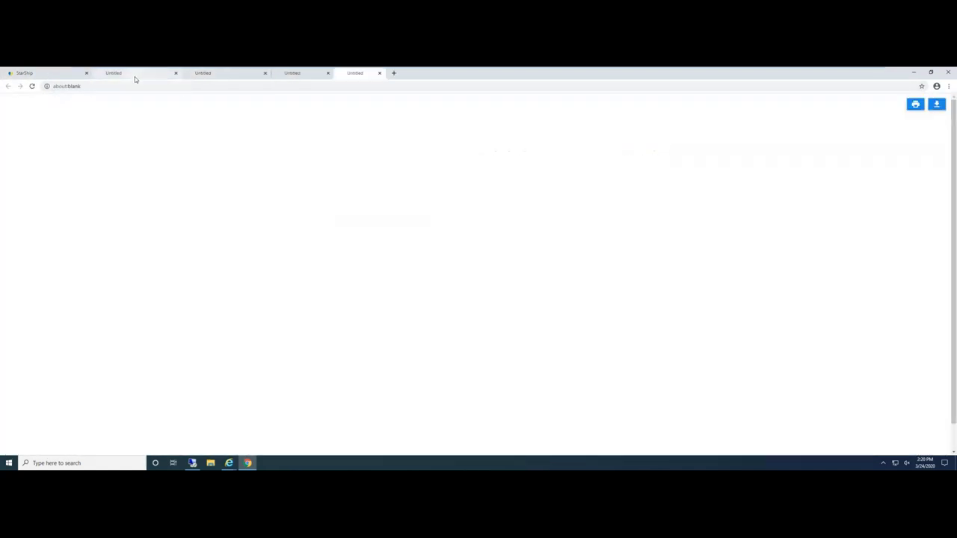
View the first package's combined shipping label and packing list, and close that document
click(134, 76)
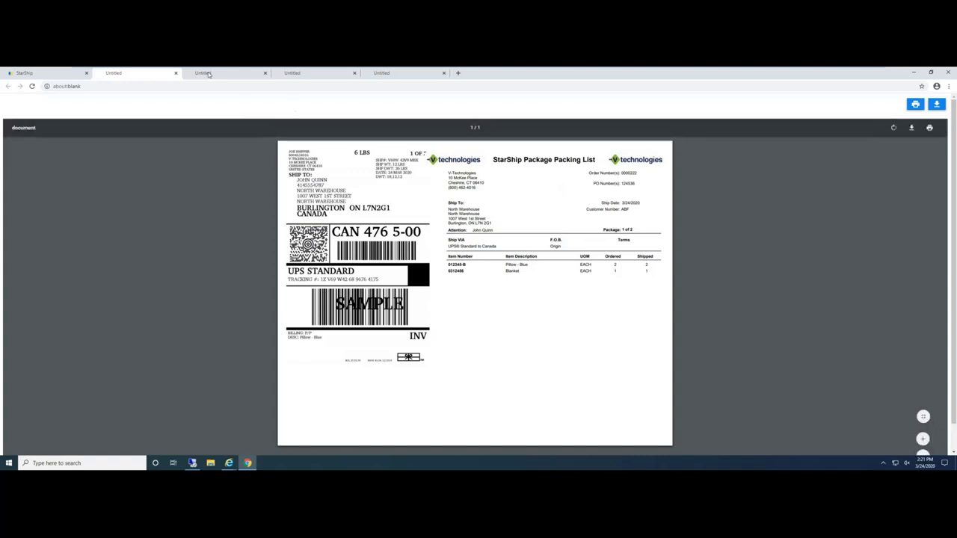
click(176, 73)
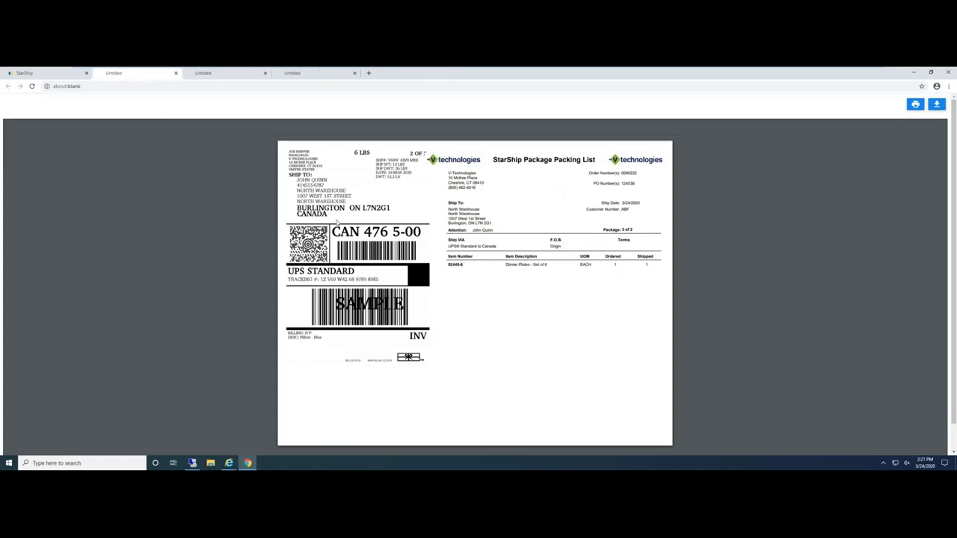